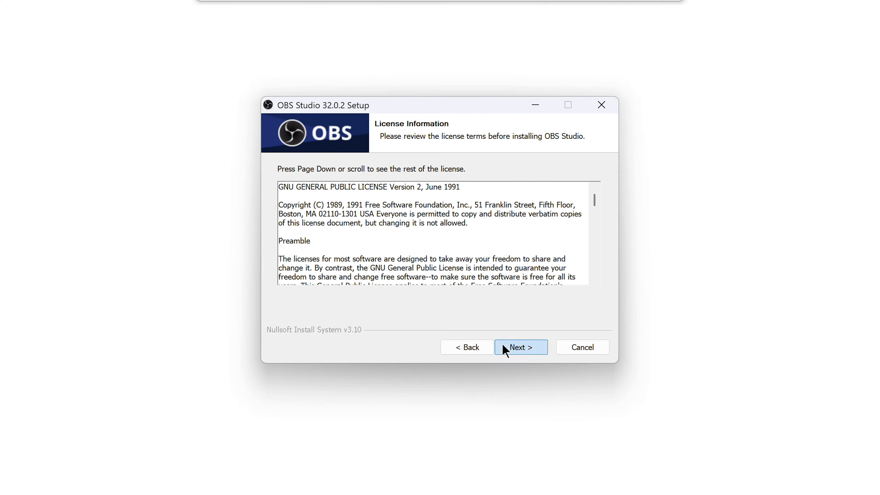
click(505, 348)
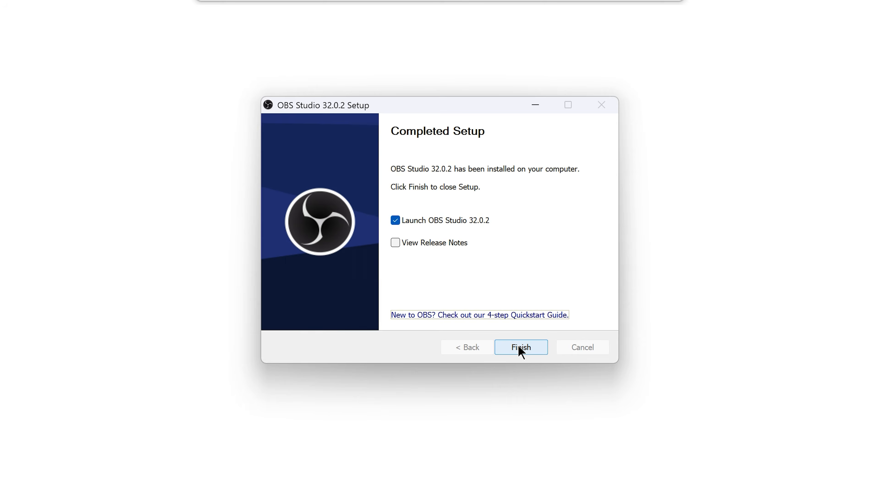
Accept the OBS Studio license terms and proceed with the installation
click(520, 348)
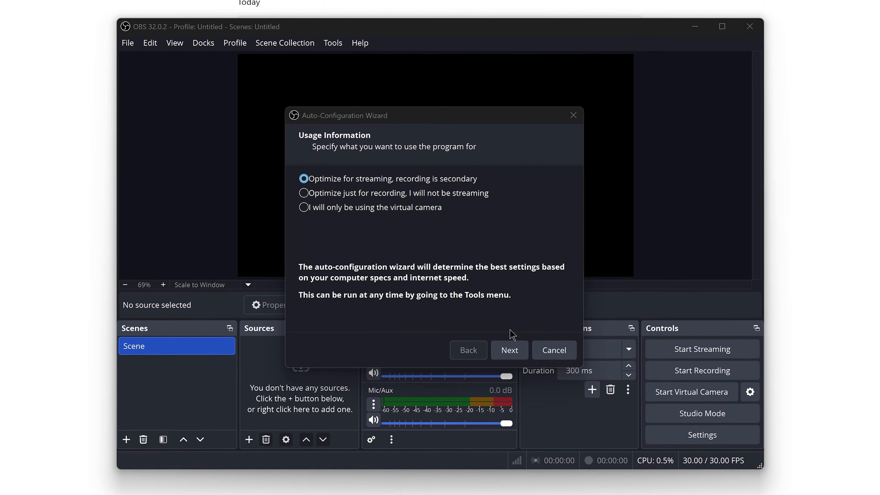
Set the Auto-Configuration Wizard's base resolution to Use Current (1920x1080) and FPS to "Either 60 or 30, but prefer 60 when possible"
click(509, 349)
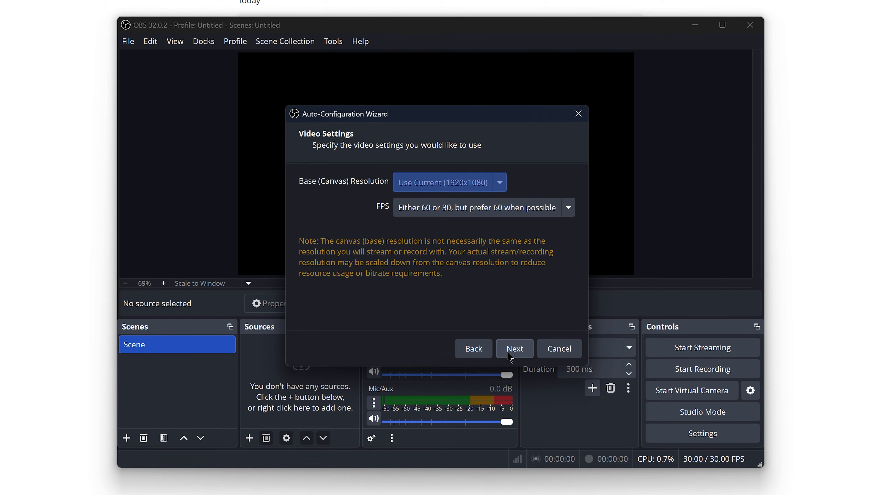
click(500, 183)
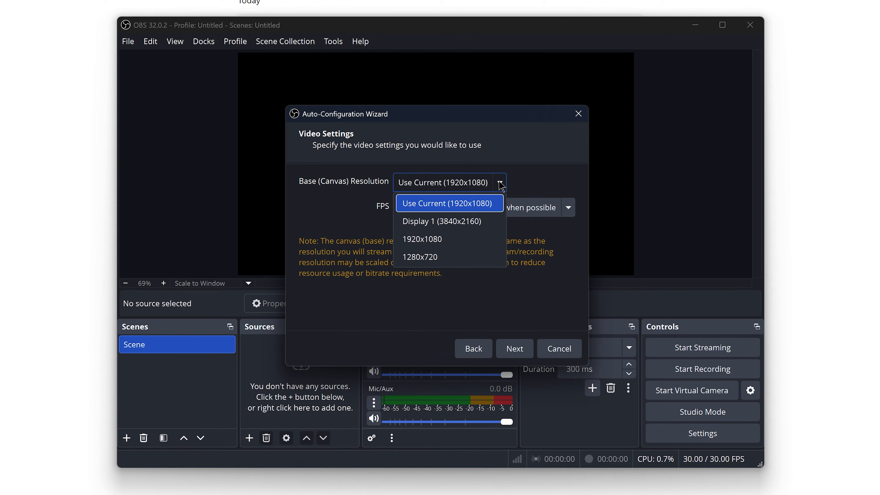
click(498, 208)
click(565, 212)
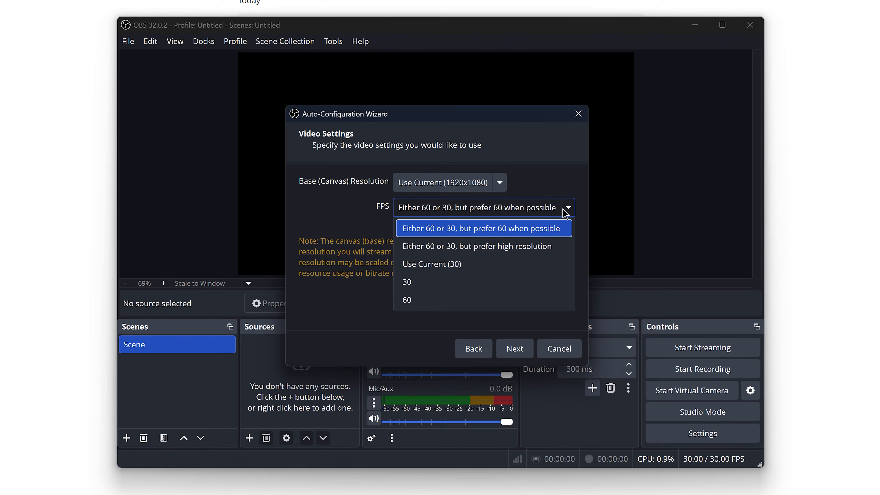
click(564, 230)
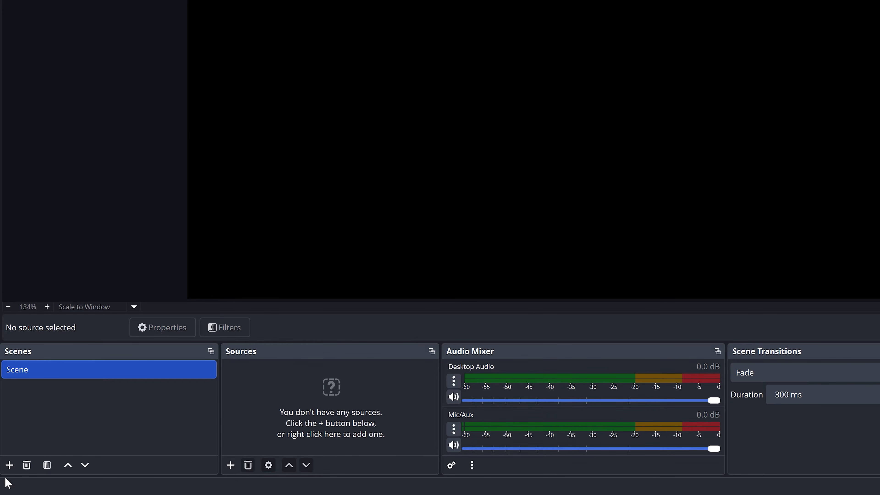
Rename the default scene to Scene-1
right_click(40, 373)
click(110, 215)
text(-1)
key(Return)
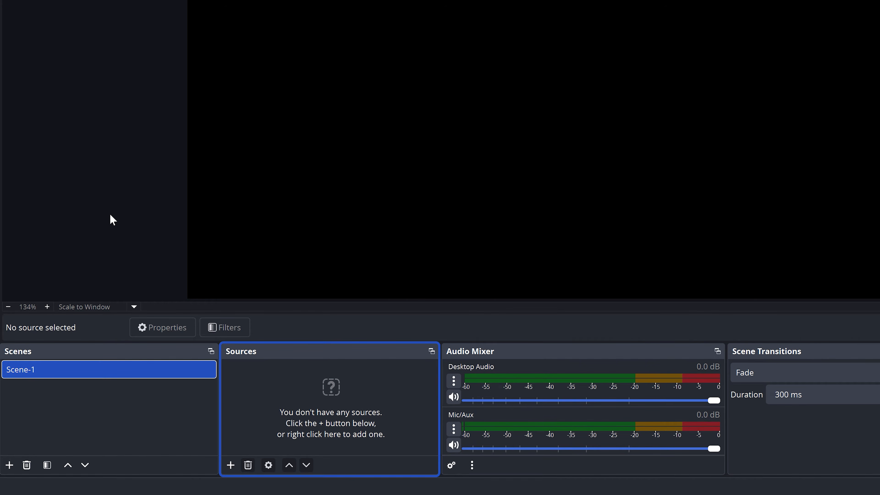
click(230, 466)
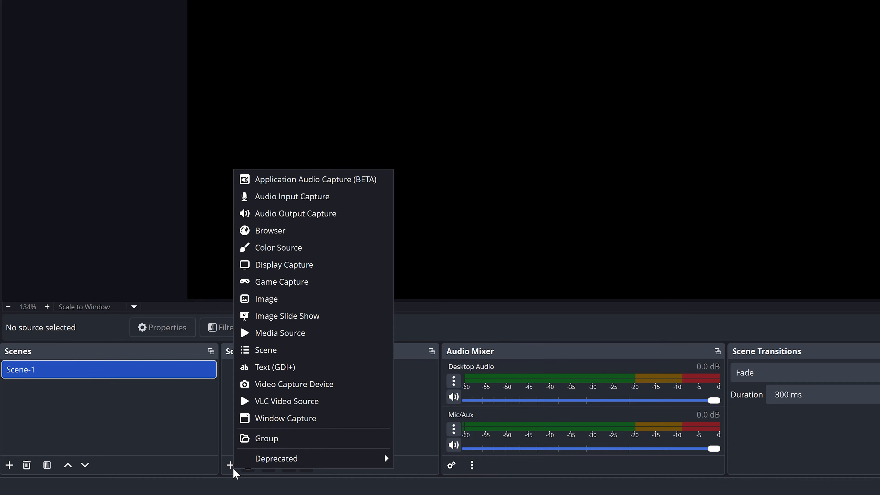
click(196, 425)
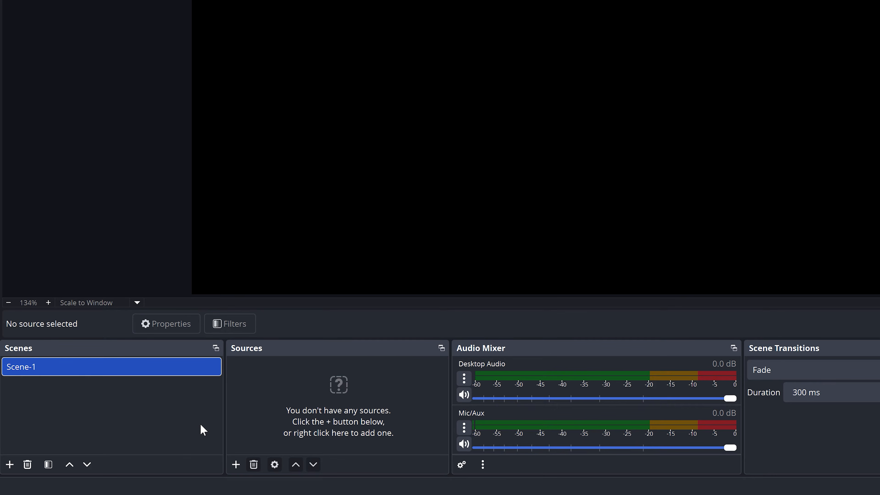
Rename the scene to Screen Recording
right_click(72, 368)
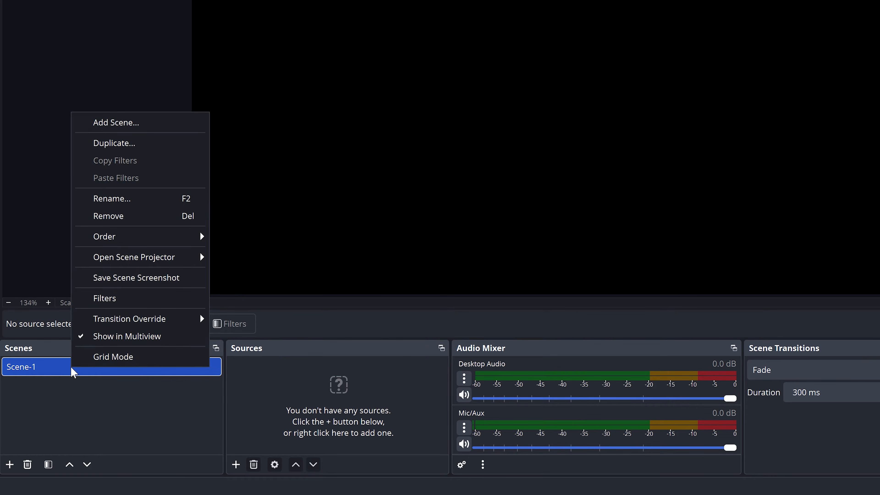
click(163, 201)
text(Scr)
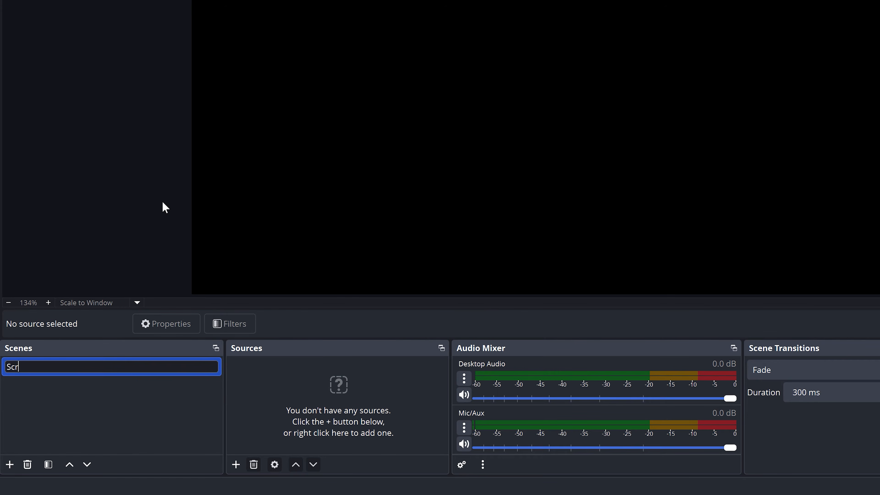
text(een Recording)
key(Return)
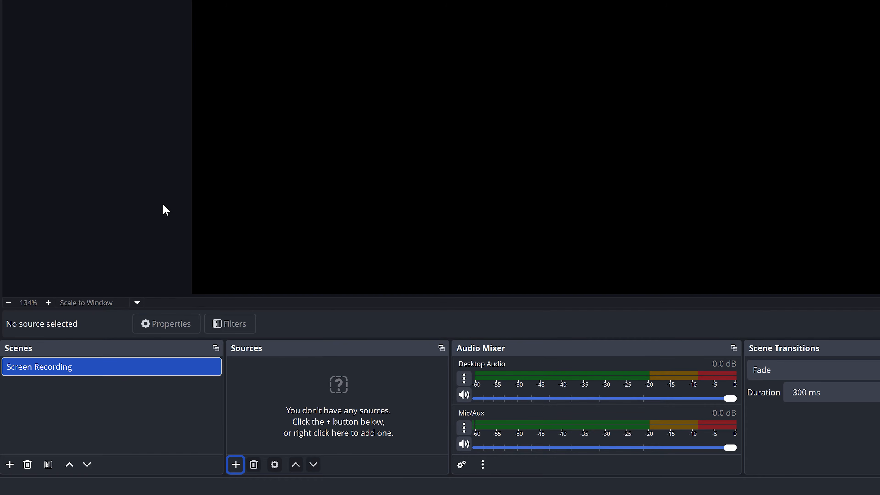
Add a Display Capture source under its default name, capturing the 24G11E 3840x2160 primary monitor
click(236, 464)
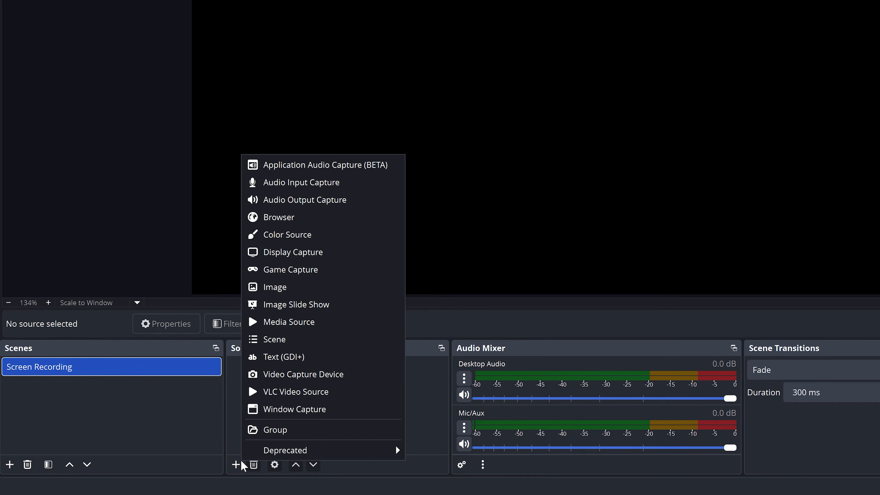
click(299, 254)
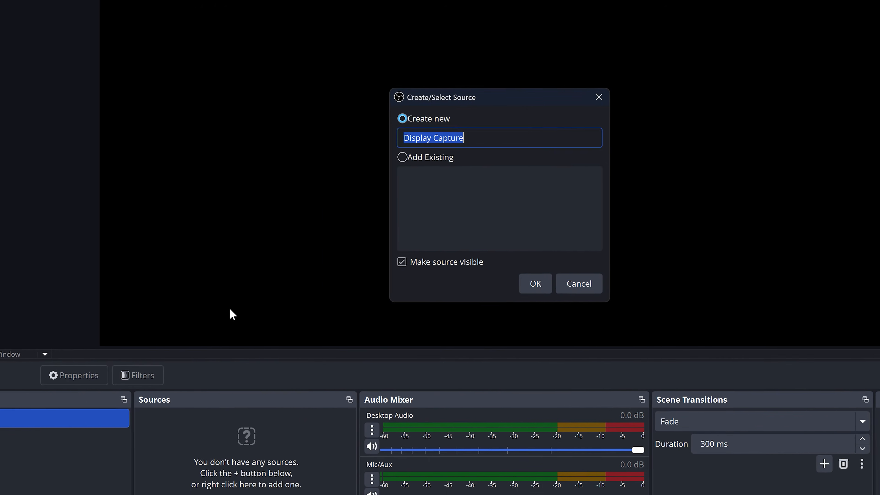
click(535, 284)
click(547, 243)
click(480, 314)
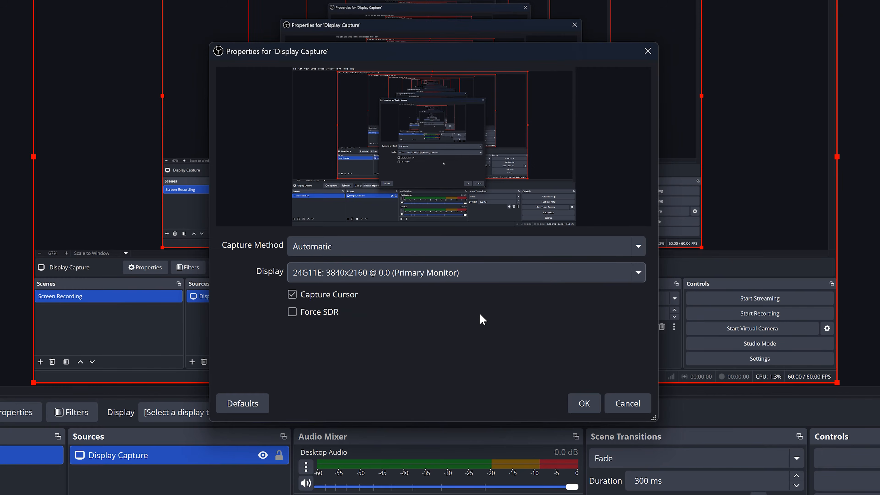
click(574, 401)
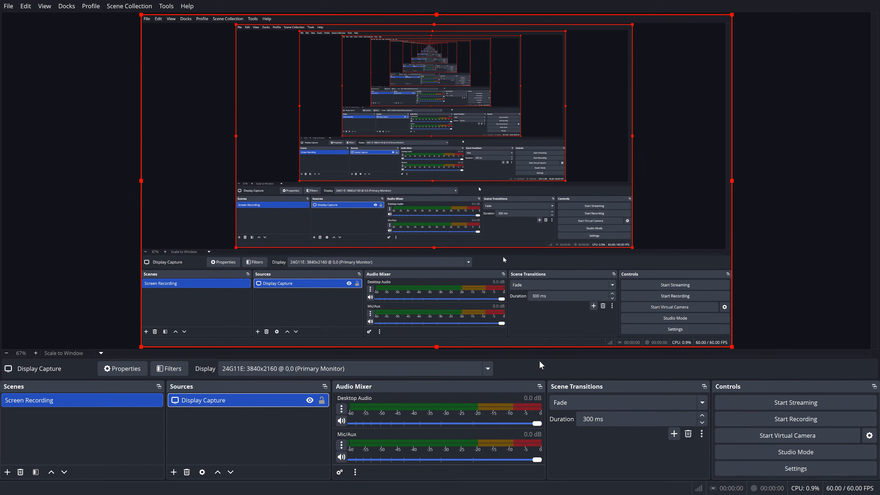
mouse_move(522, 291)
mouse_down()
mouse_move(468, 277)
mouse_move(517, 289)
mouse_up()
drag(733, 347, 730, 330)
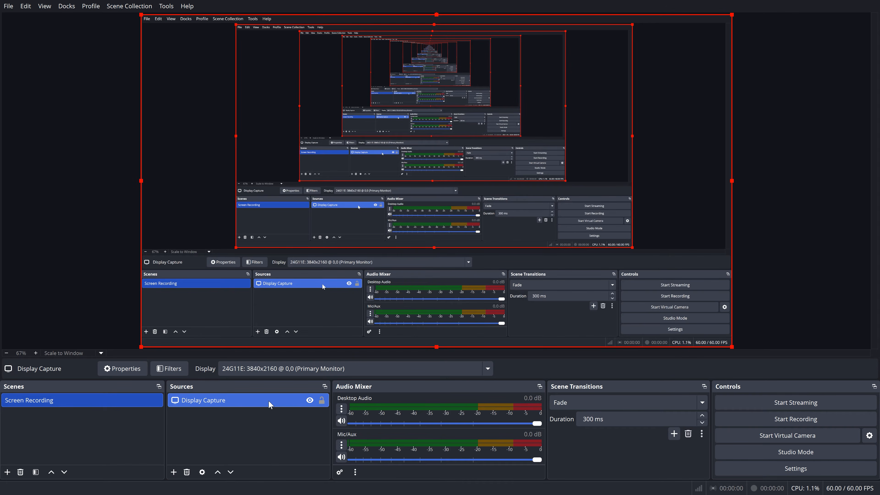
mouse_move(269, 402)
mouse_down()
mouse_move(269, 426)
mouse_move(265, 406)
mouse_up()
Hide and show the Display Capture source again, and lock it in place
click(310, 400)
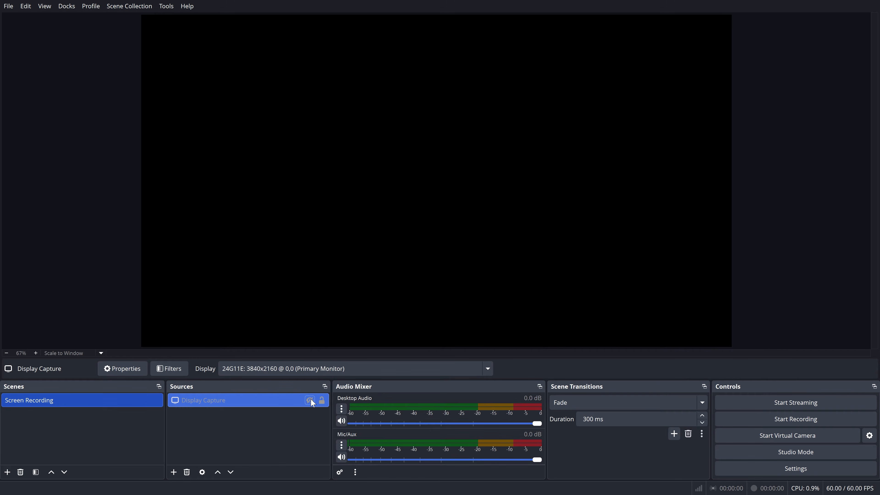
click(311, 400)
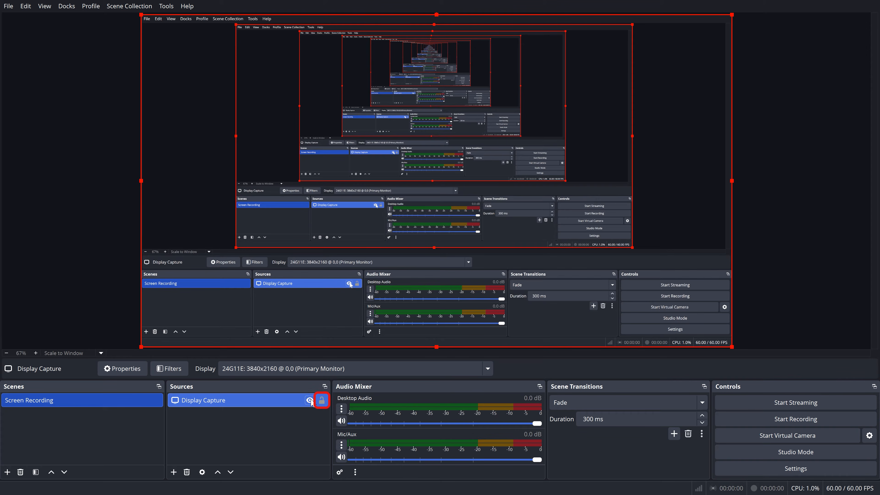
click(321, 400)
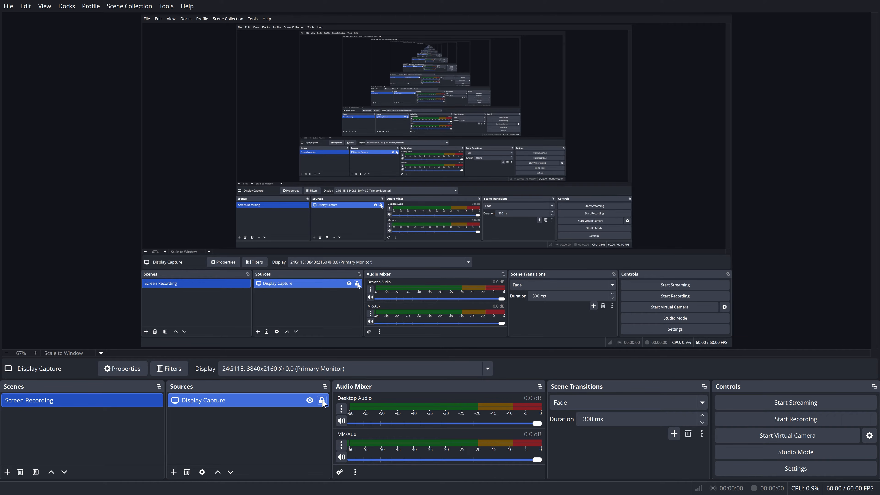
key(Tab)
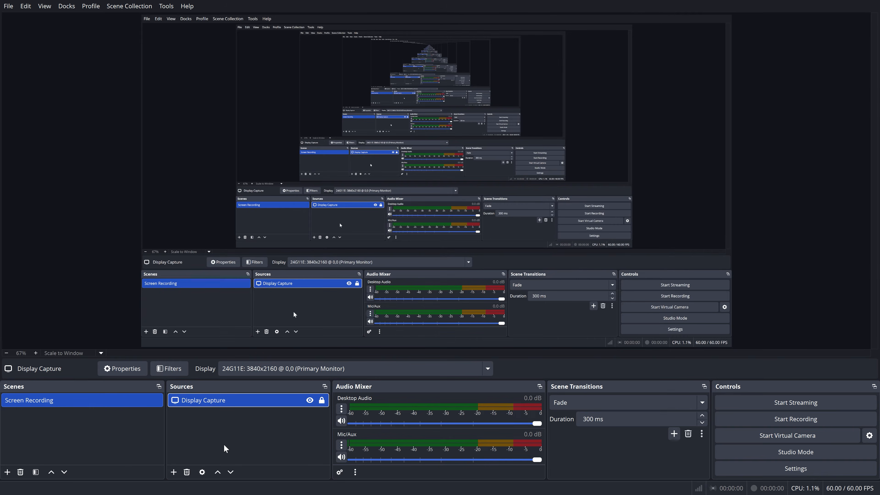
Add a Window Capture source named Chrome that captures the "[chrome.exe]: New tab - Google Chrome" window
click(174, 472)
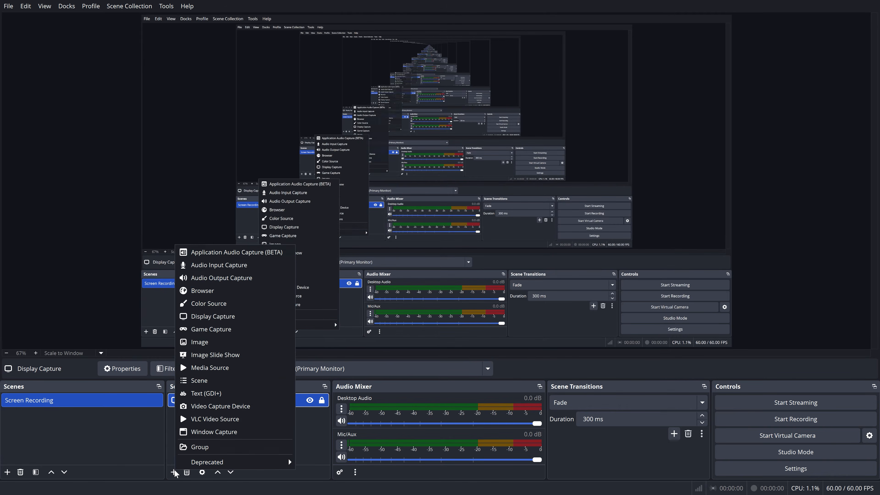
click(219, 433)
text(Chrome)
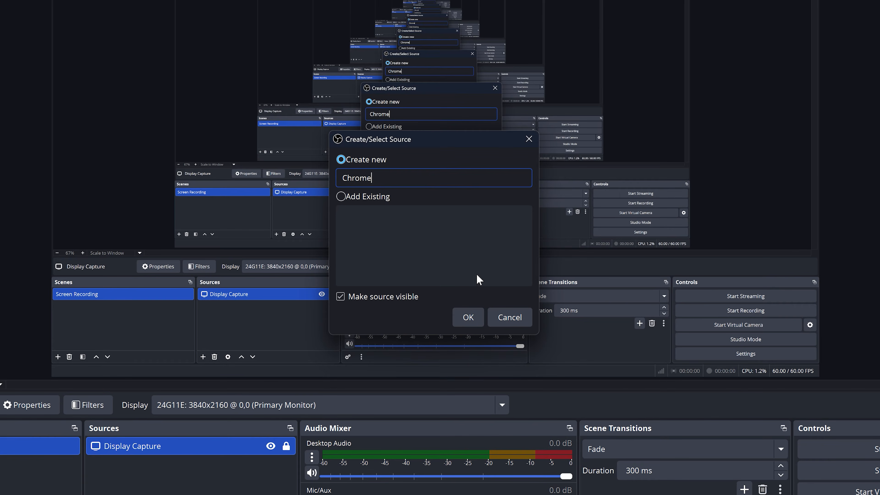
click(468, 317)
click(488, 249)
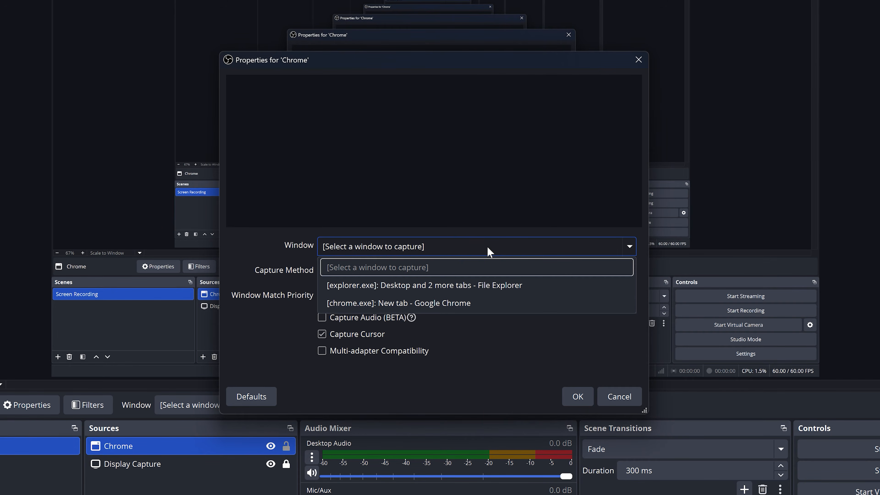
click(519, 303)
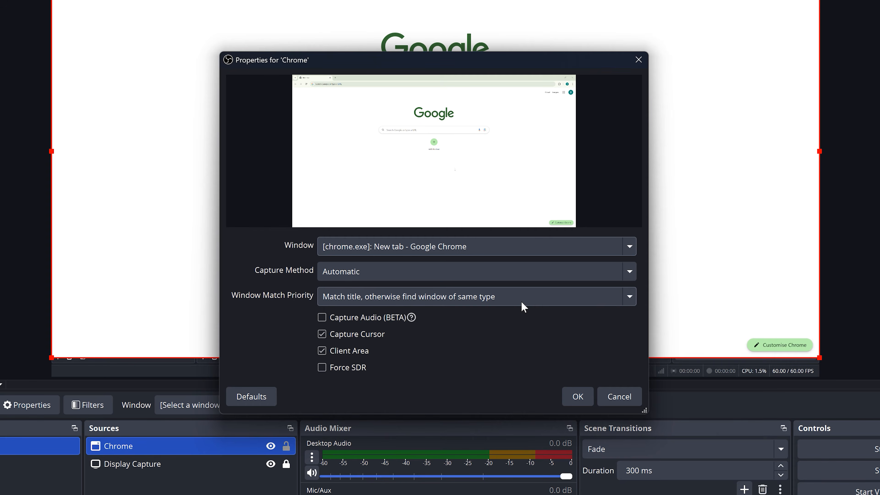
click(577, 397)
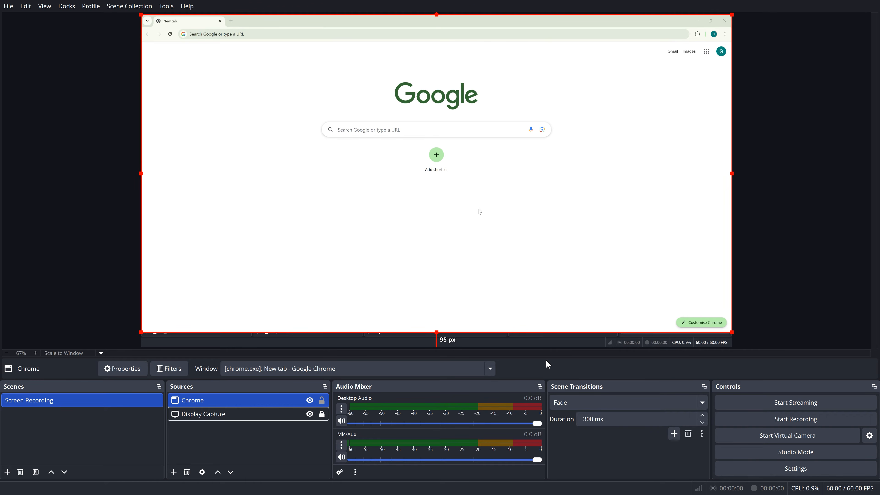
Scale the Chrome capture down from its lower-right corner, leaving about 1068 px to the canvas's right edge and 670 px below
drag(732, 332, 490, 207)
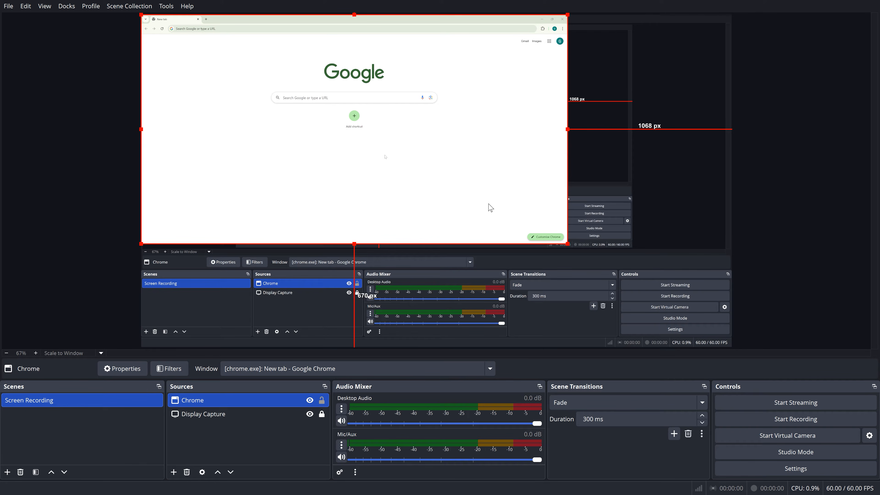
drag(255, 401, 255, 422)
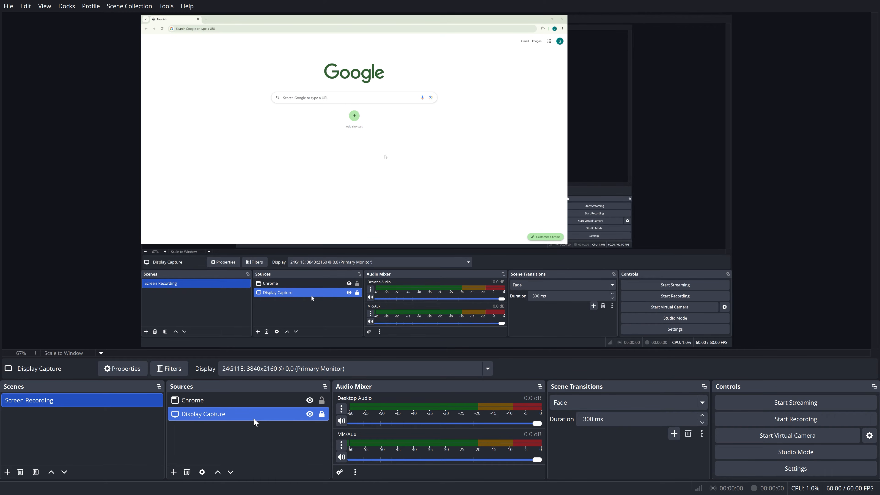
Enable Capture Audio (BETA) in the Chrome source's properties
double_click(242, 401)
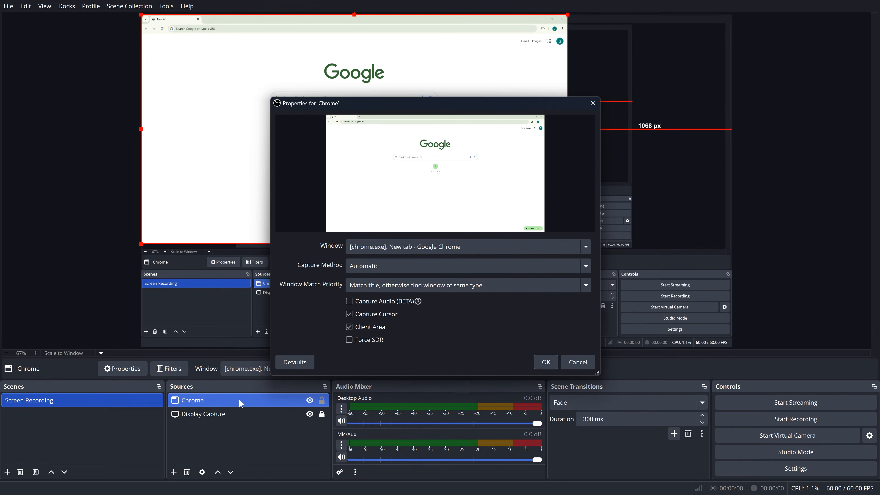
click(358, 302)
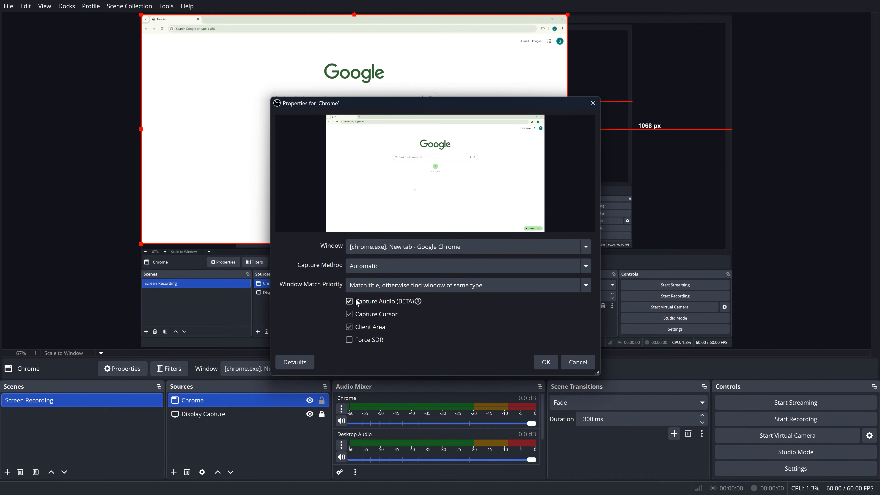
click(541, 364)
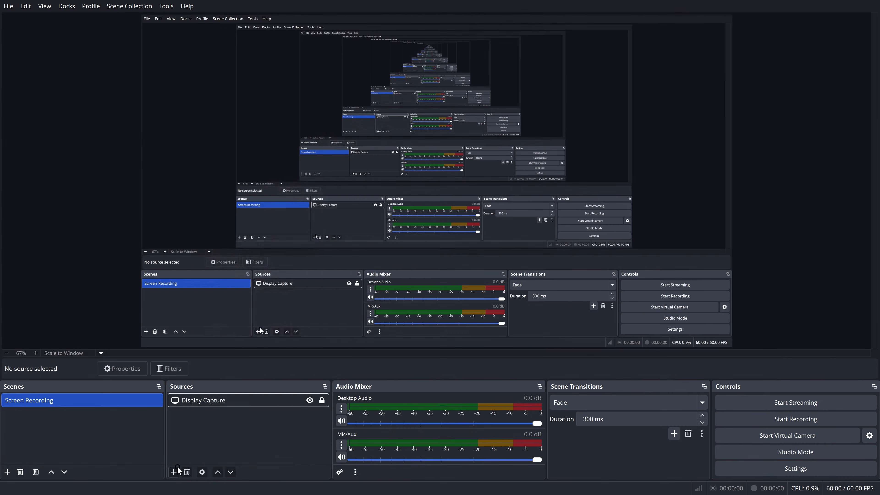
Add a Game Capture source named Counterstrike to the Screen Recording scene
click(176, 468)
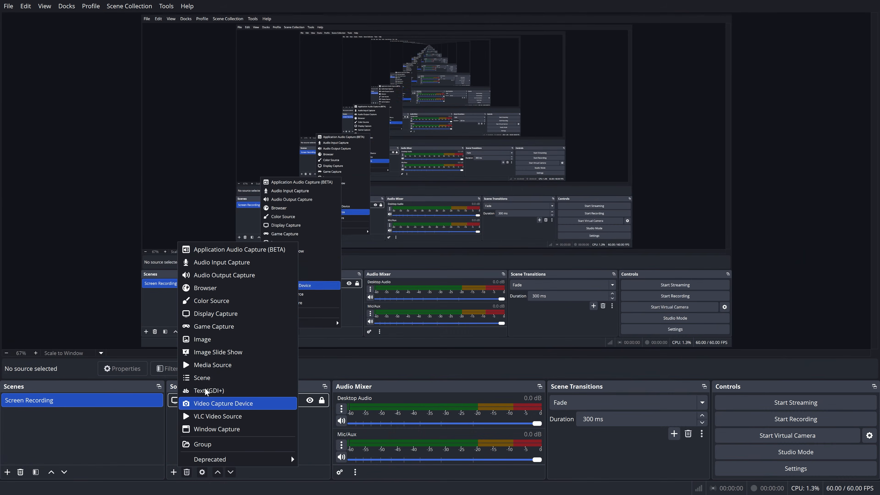
click(227, 326)
text(Counterstrike)
click(475, 315)
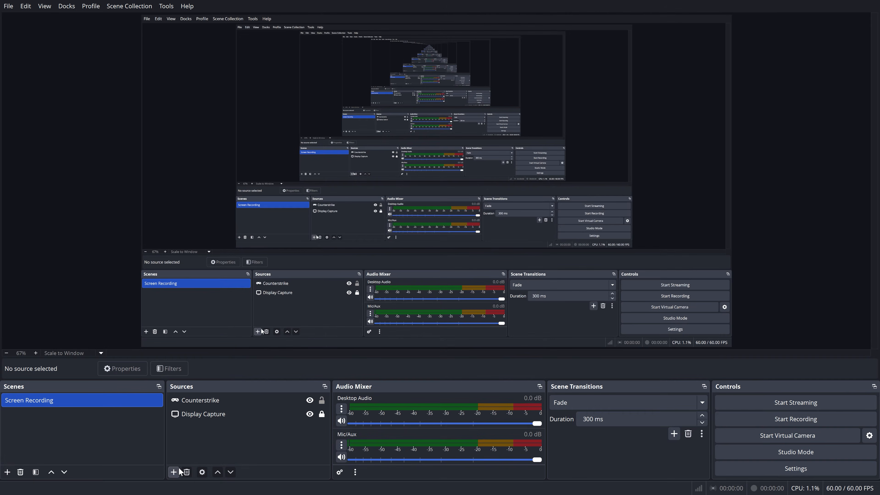
Add a Video Capture Device source named Webcam using the Iriun Webcam device, and scale it down to about half its size
click(178, 470)
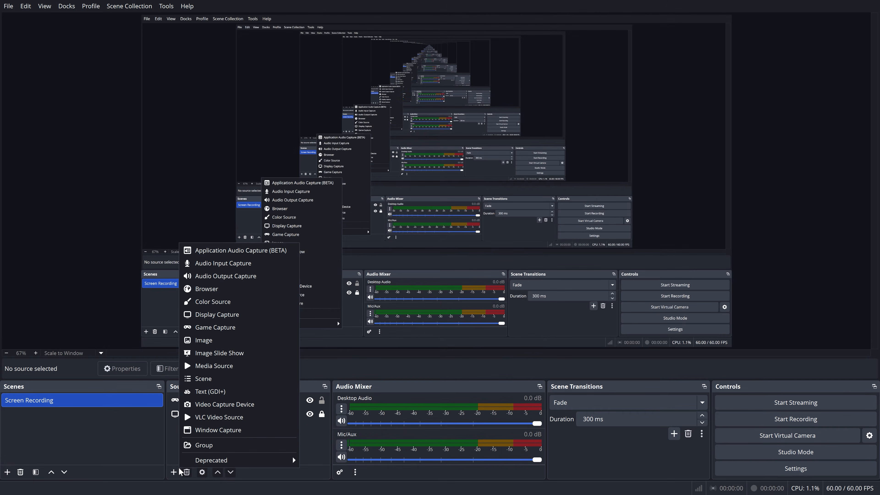
click(221, 407)
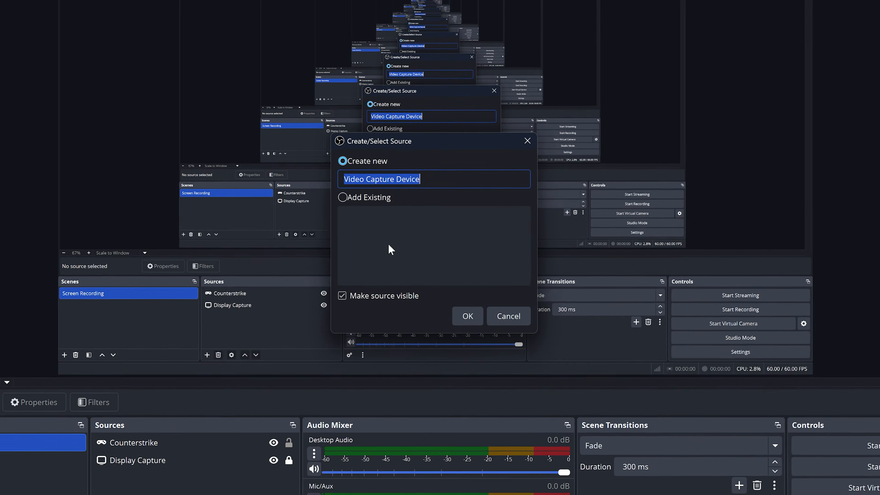
text(Webcam)
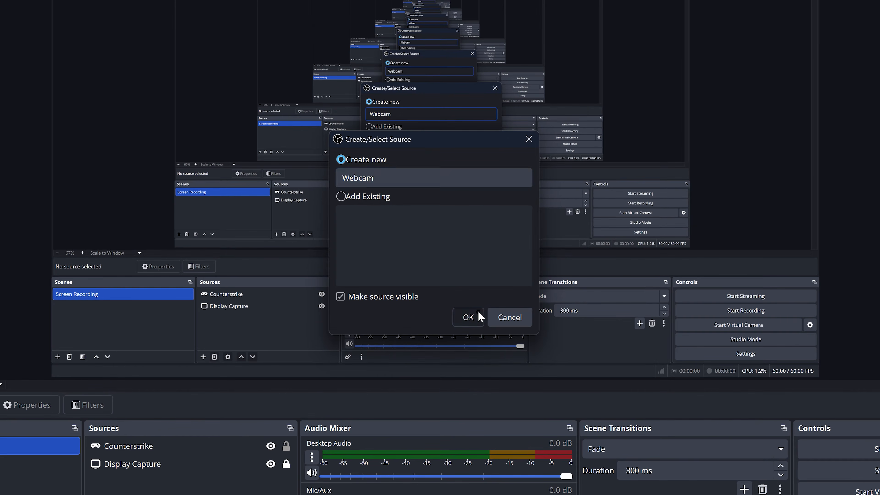
click(478, 312)
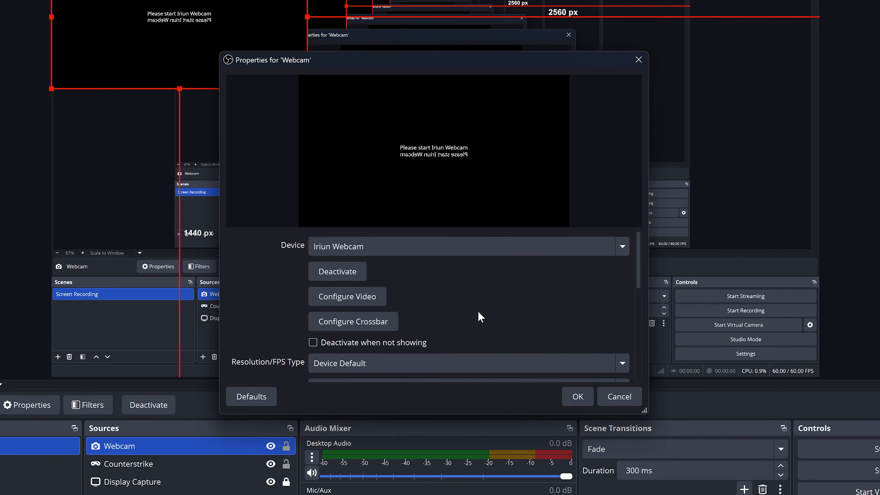
click(478, 248)
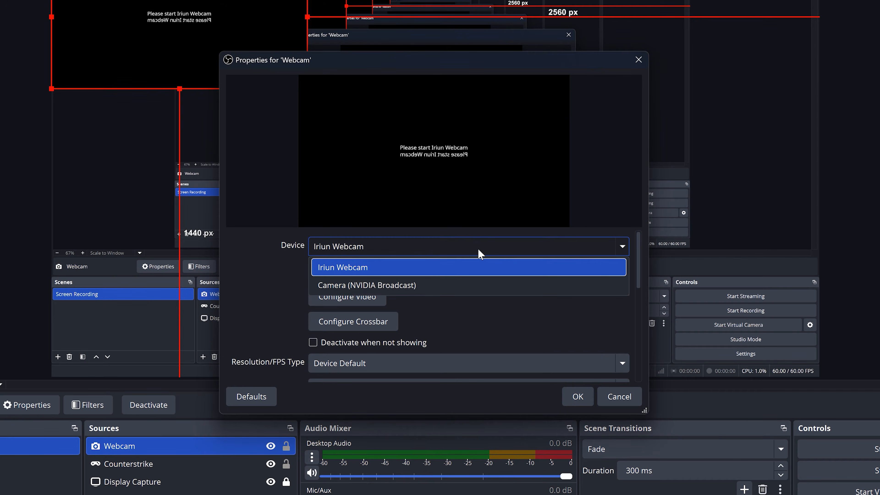
click(488, 267)
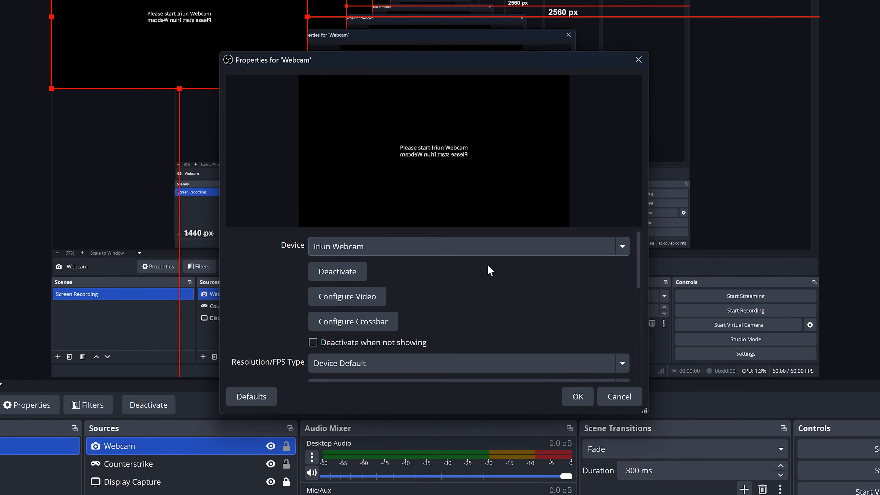
click(577, 396)
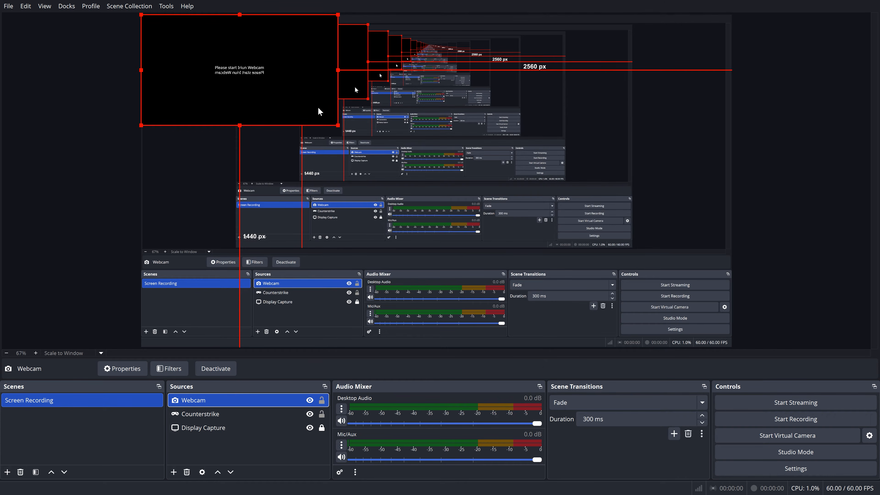
drag(337, 124, 248, 75)
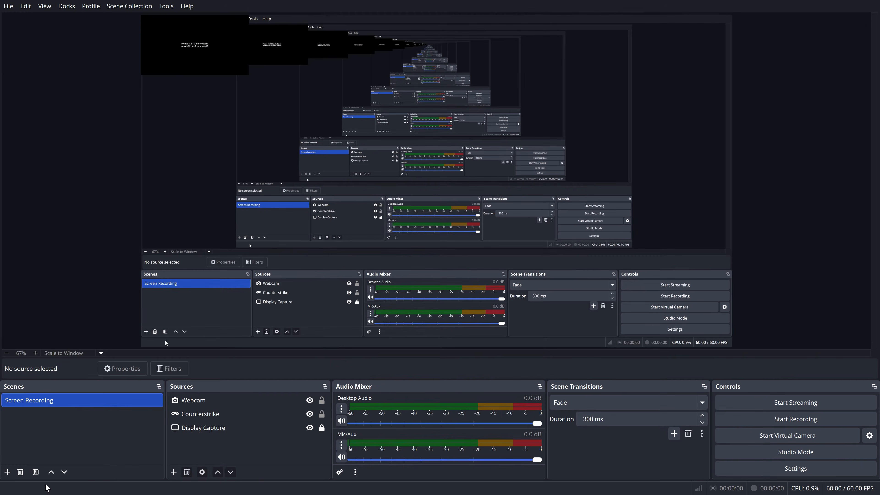
Add an Application Audio Capture (BETA) source to the Screen Recording scene, keeping the default name
click(173, 472)
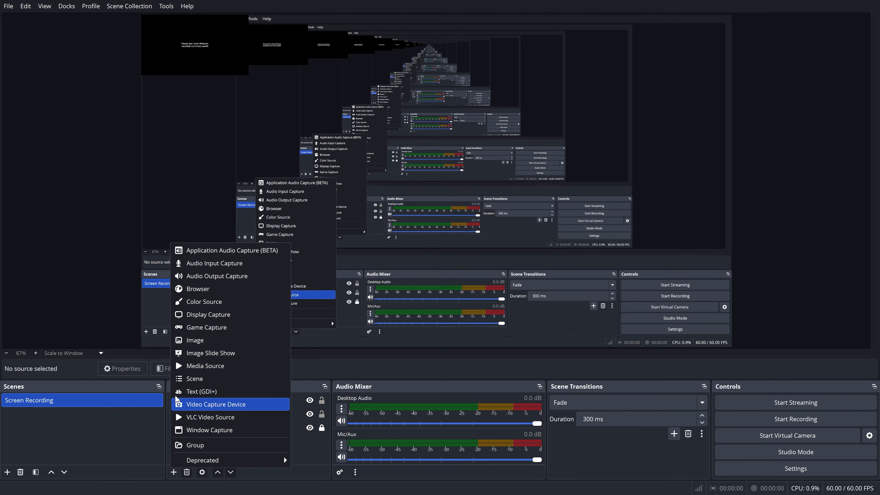
click(210, 251)
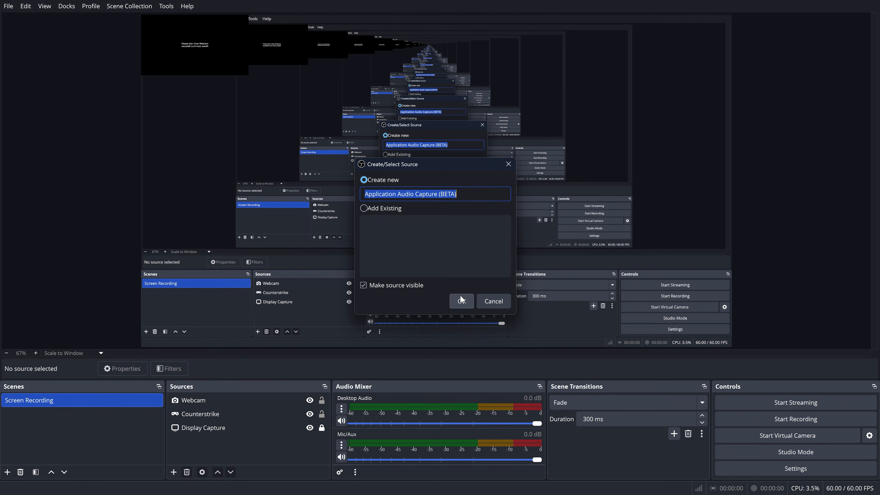
click(459, 299)
click(544, 358)
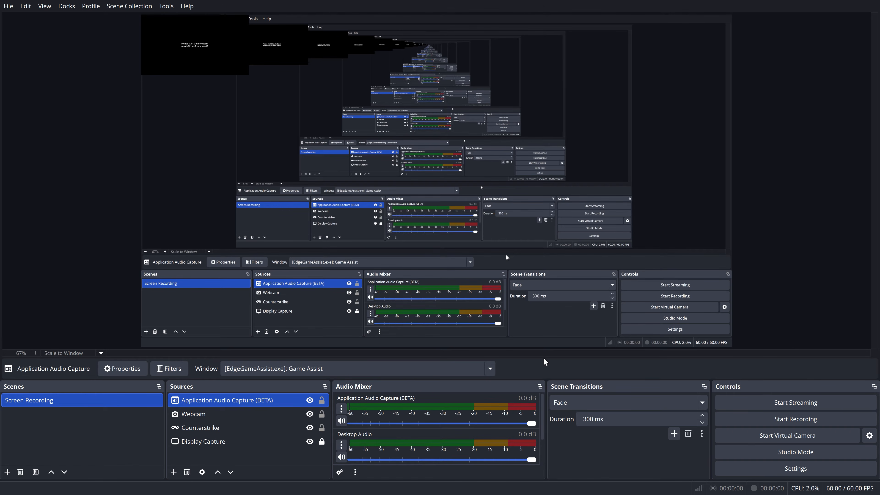
Set Desktop Audio to Disabled in the global audio devices and apply the settings
click(780, 469)
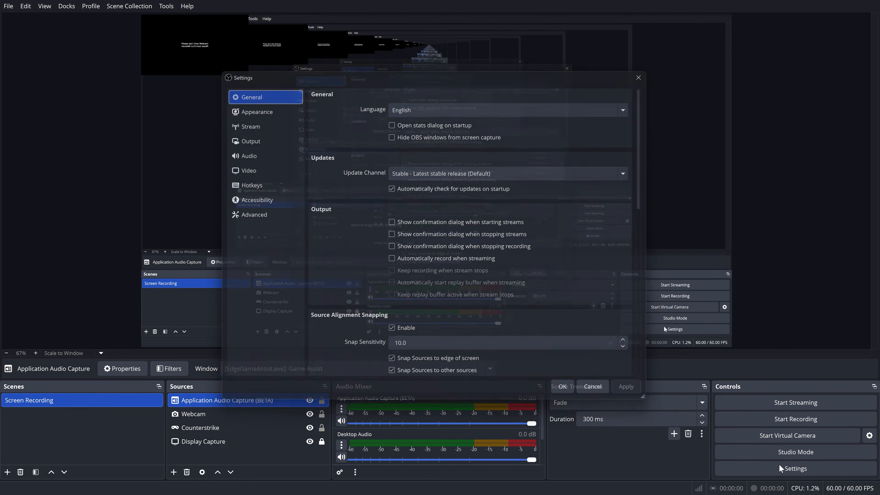
click(286, 151)
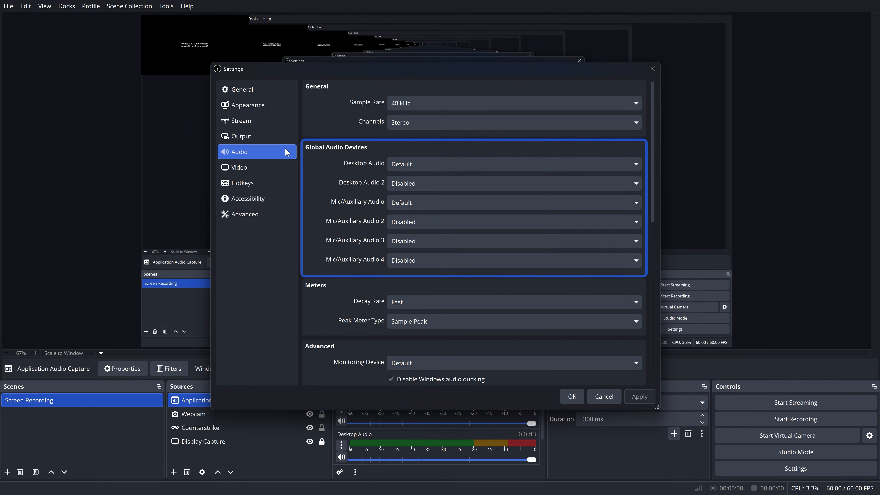
click(478, 164)
click(492, 184)
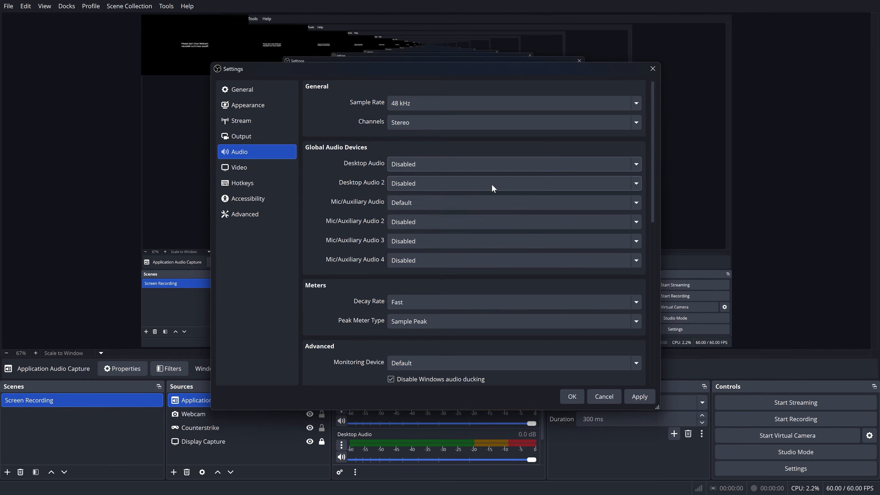
click(641, 397)
click(572, 397)
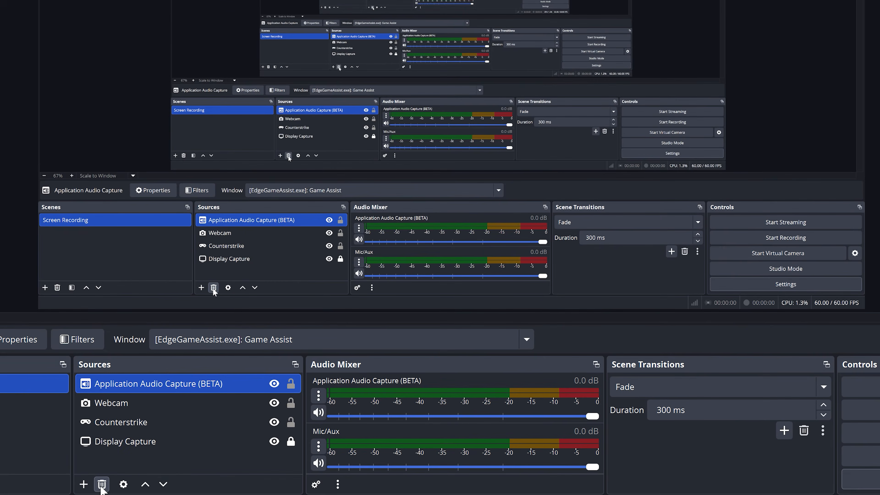
Add a Browser source with the default name and set its URL to vlasyev.com
click(83, 485)
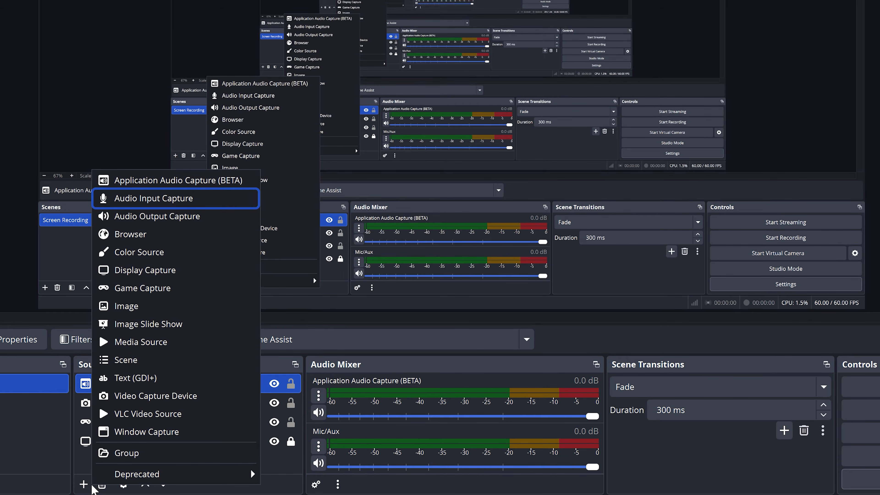
key(Down)
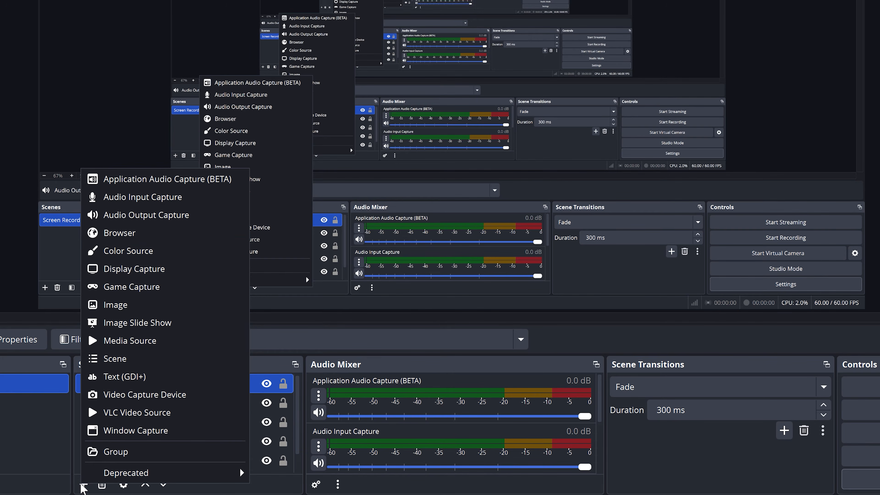
click(119, 232)
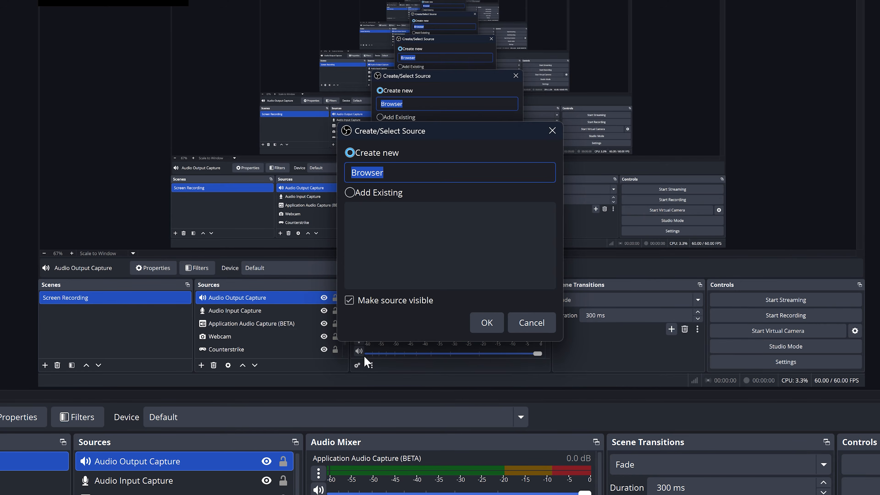
click(485, 321)
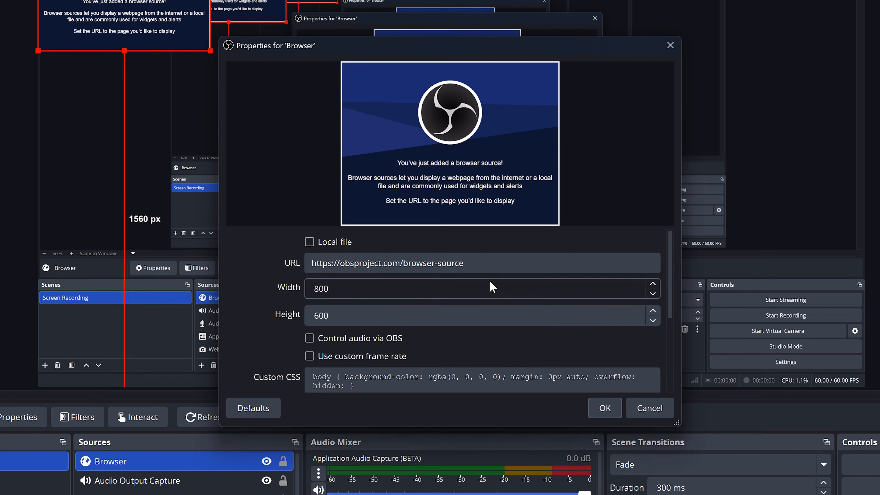
click(493, 265)
key(ctrl+a)
text(vlasyev.com)
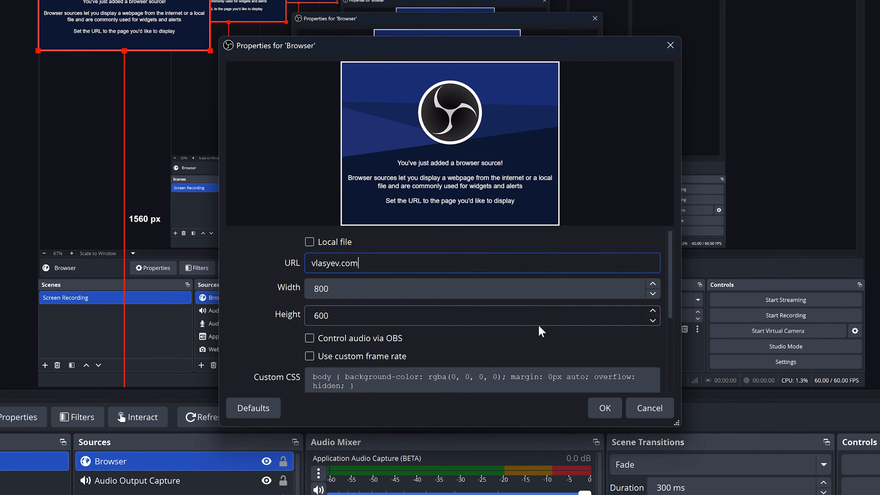
click(606, 408)
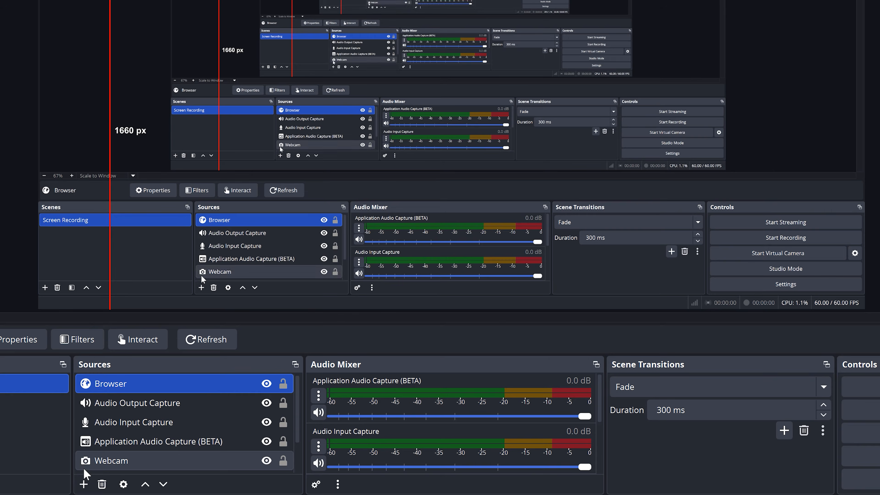
Add a Text (GDI+) source named Header with the text Hello
click(84, 483)
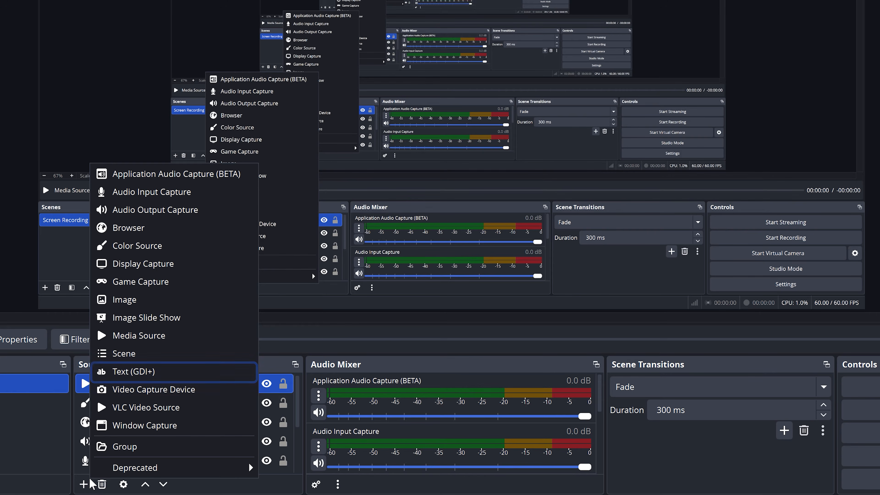
click(104, 372)
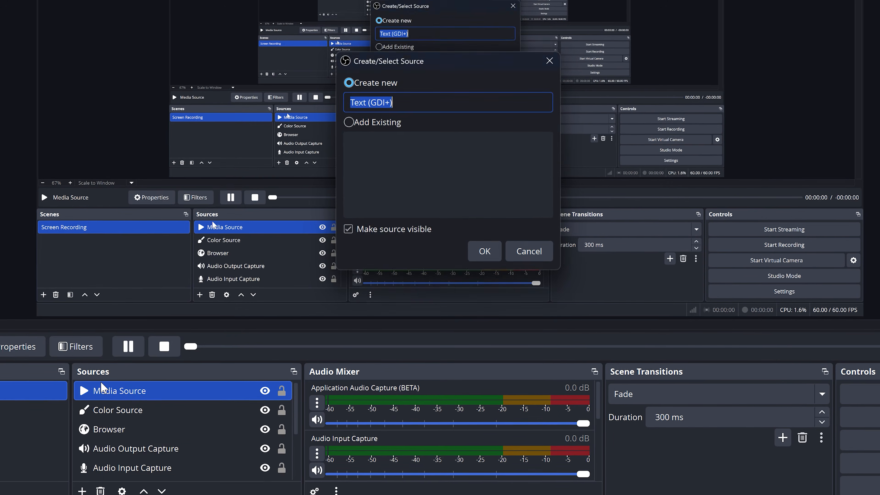
text(Header)
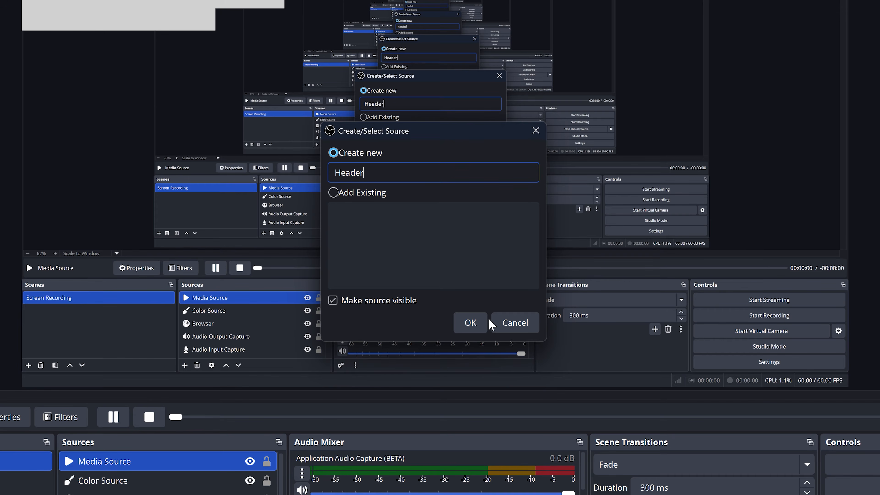
click(470, 323)
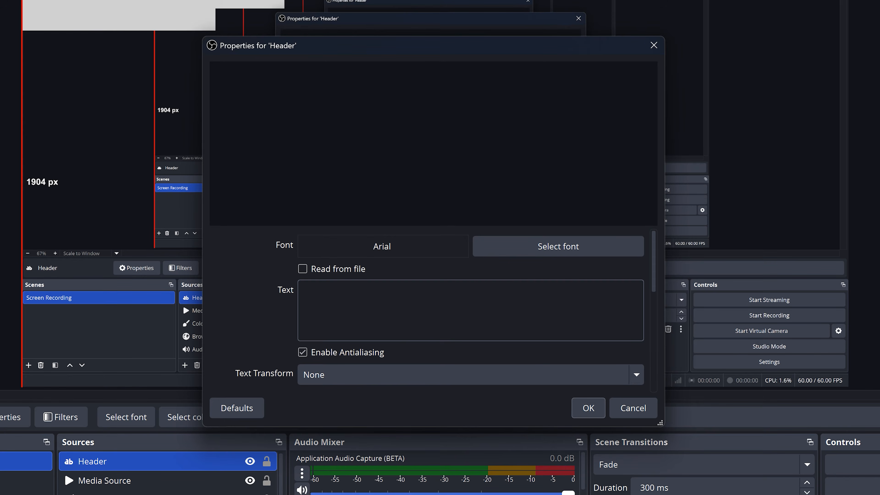
click(496, 311)
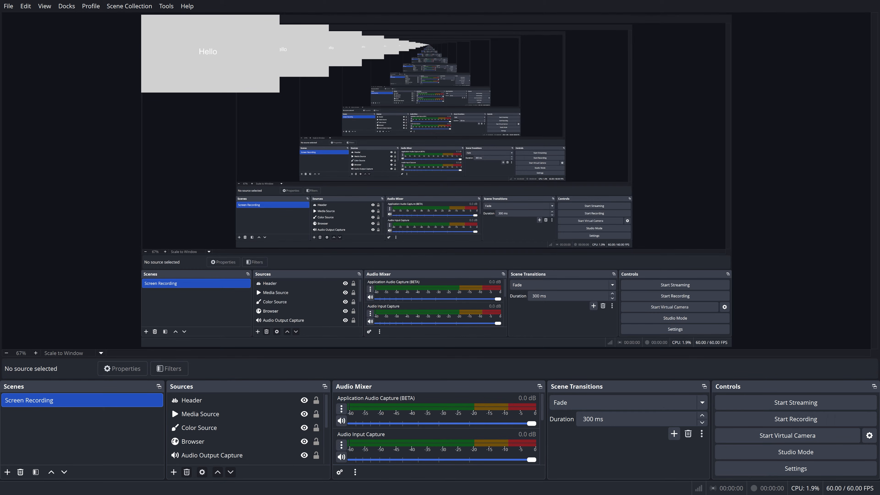
Open the Browser source's filters and examine the available audio filter and effect filter types
click(196, 443)
right_click(197, 443)
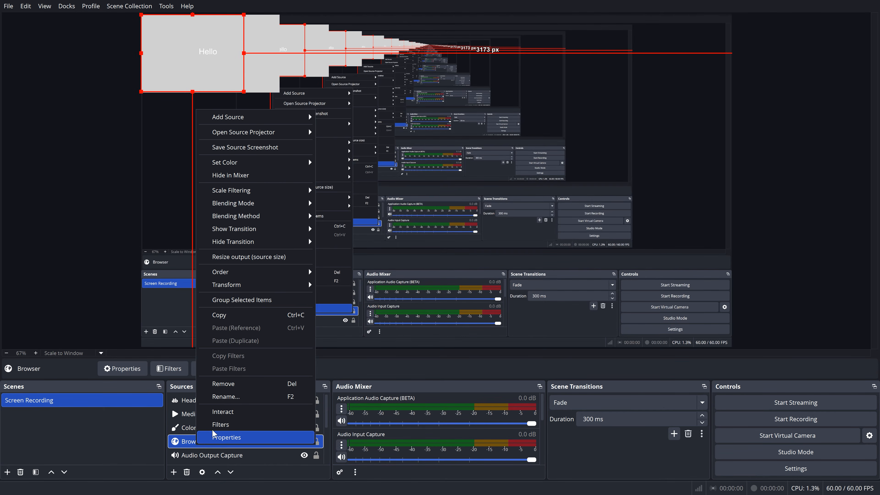
click(221, 424)
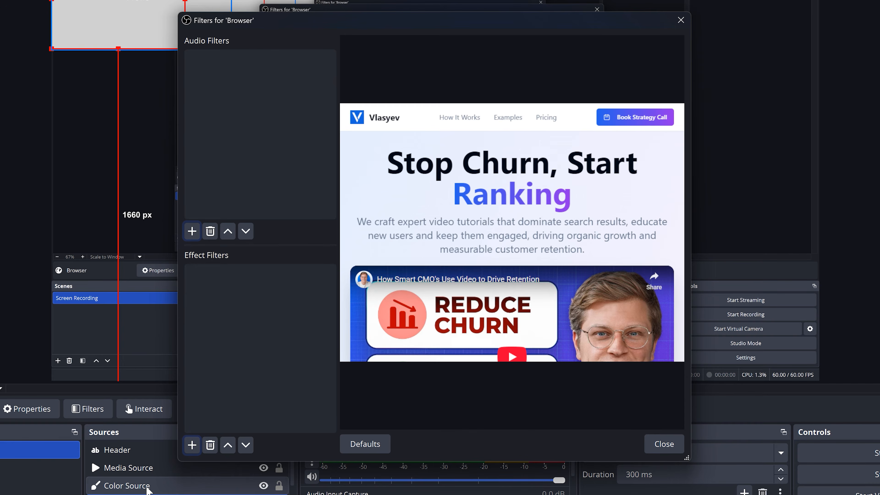
click(191, 235)
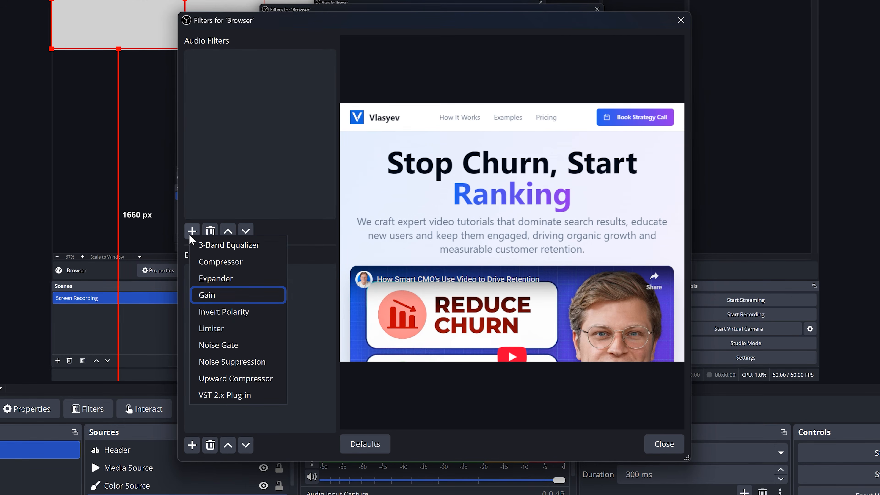
click(315, 262)
click(191, 447)
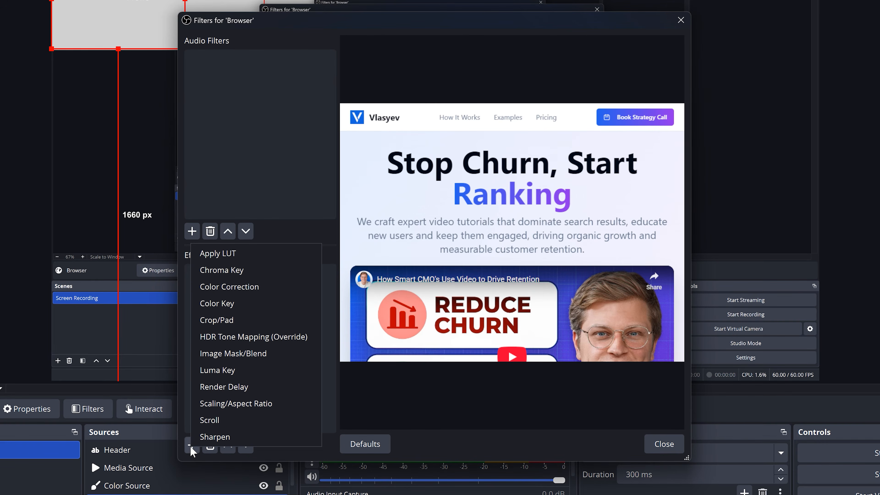
key(Up)
key(Up)
key(Up)
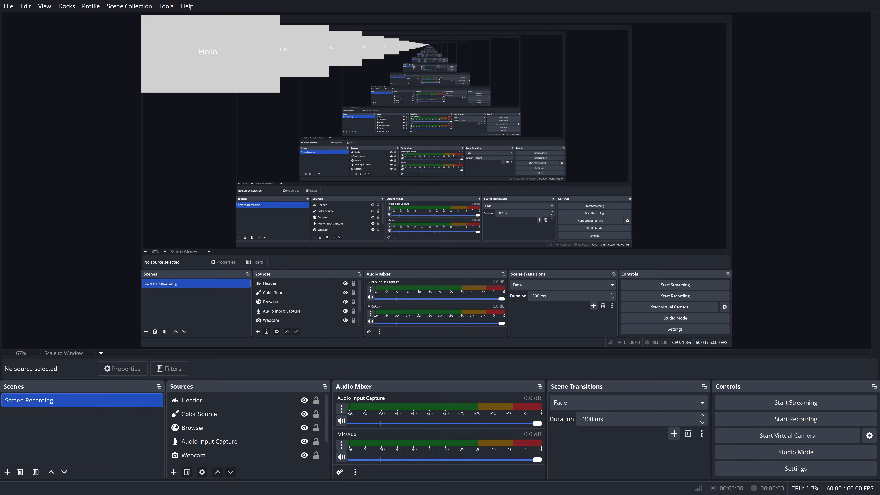
Set Mic/Auxiliary Audio to Microphone (2- Logitech G733 Gaming Headset) and lower the Mic/Aux volume to about -4.1 dB
click(767, 466)
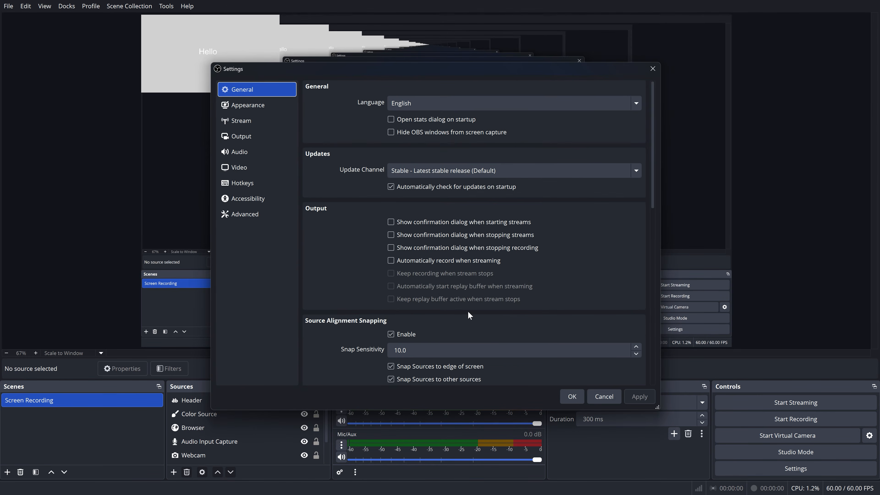
click(243, 152)
click(520, 203)
click(520, 244)
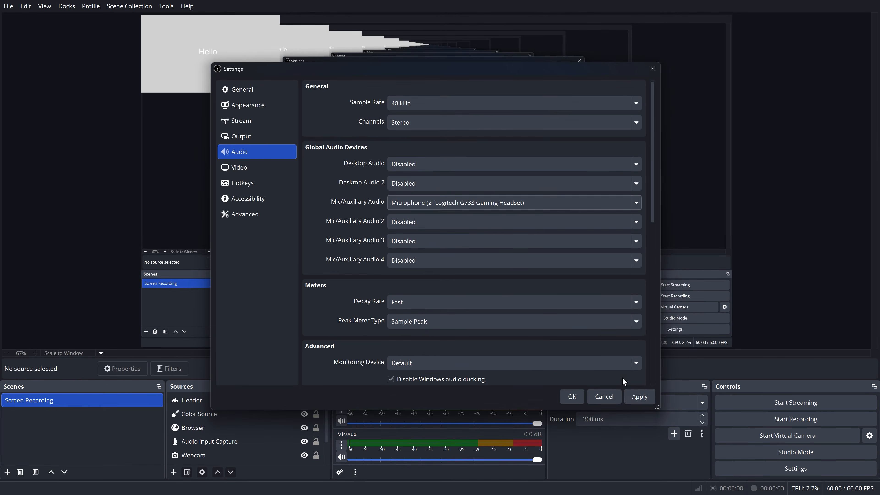
click(572, 396)
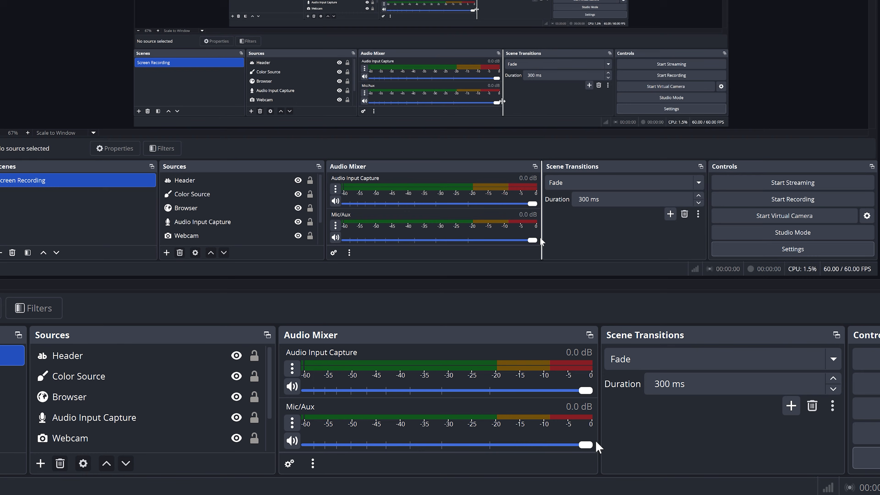
drag(586, 445, 536, 450)
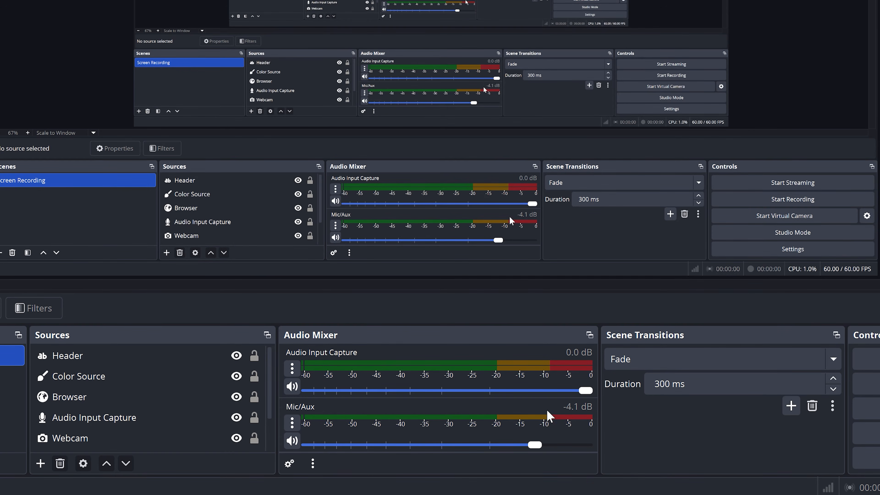
Open the filters of the Mic/Aux audio source and examine the audio filter types that can be added
right_click(537, 409)
click(575, 359)
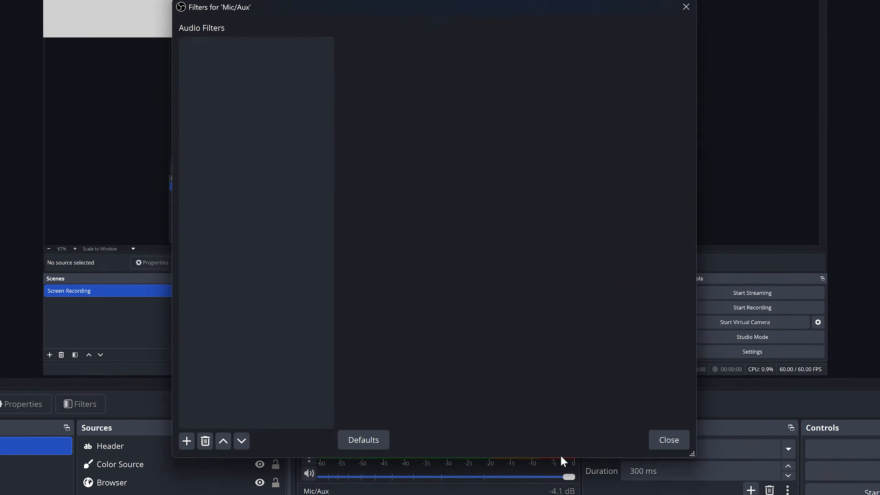
click(197, 457)
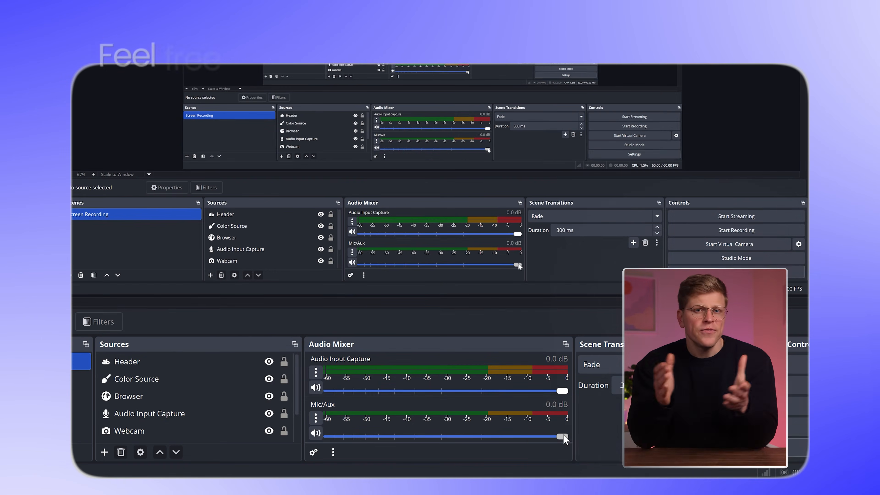
drag(564, 436, 520, 436)
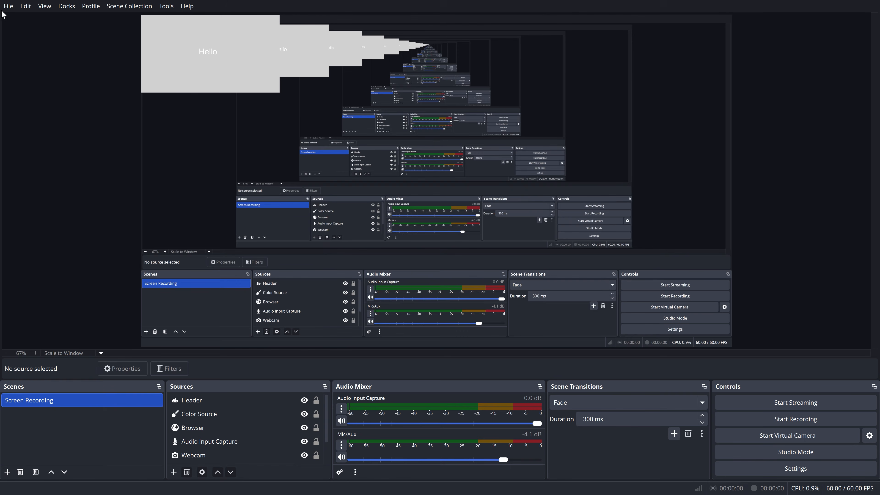
Open the video settings and set the Base (Canvas) Resolution to 1920x1080
click(9, 6)
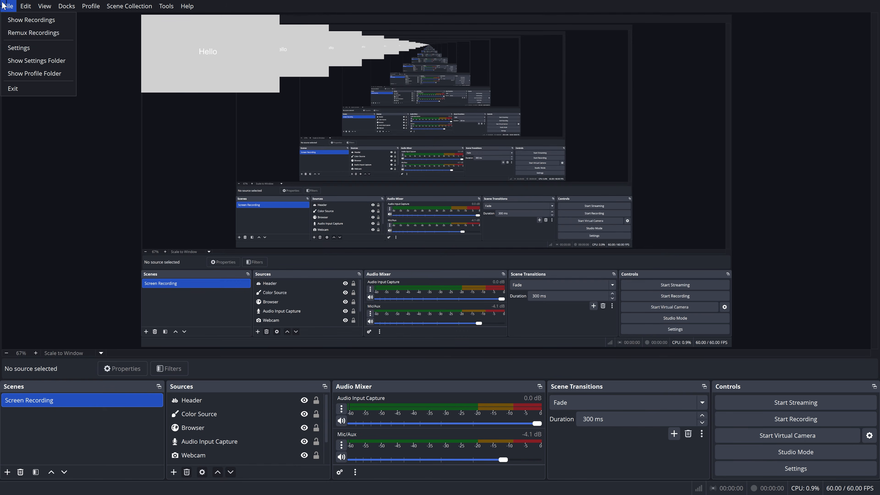
click(52, 49)
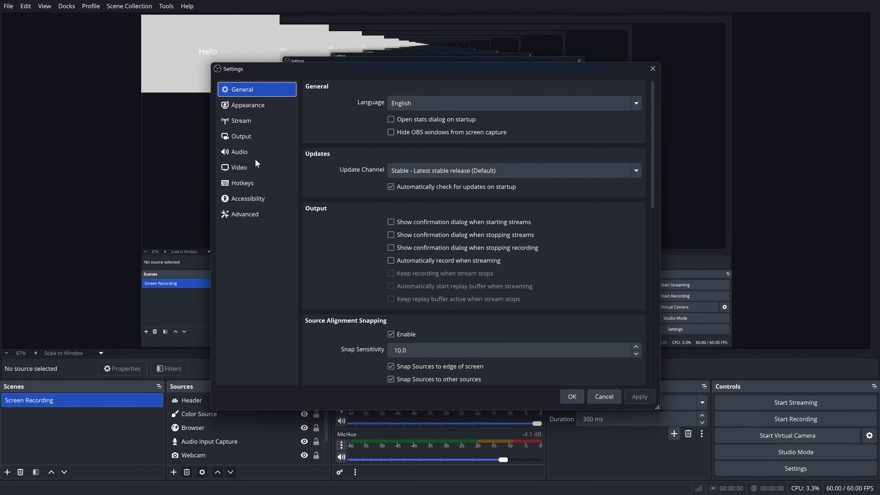
click(257, 164)
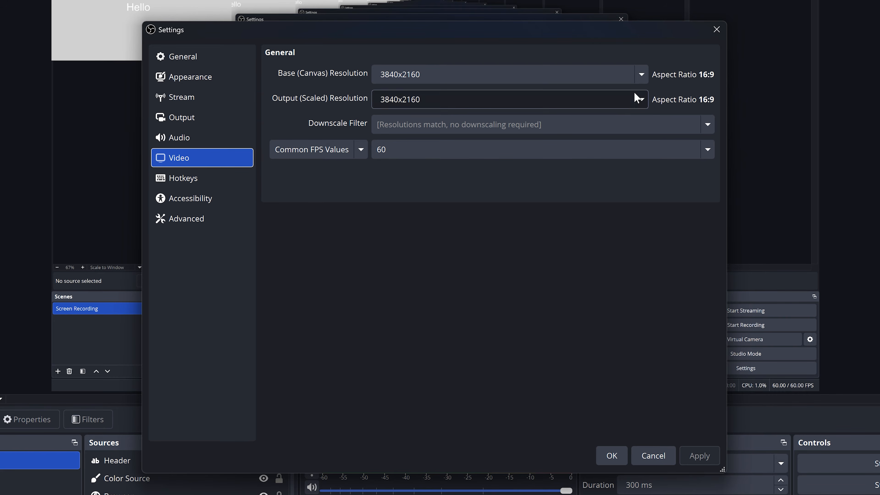
click(642, 75)
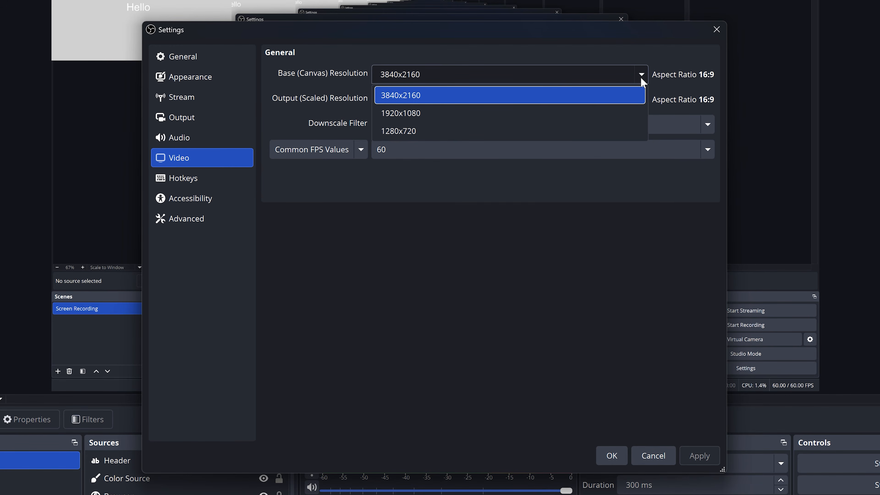
click(636, 114)
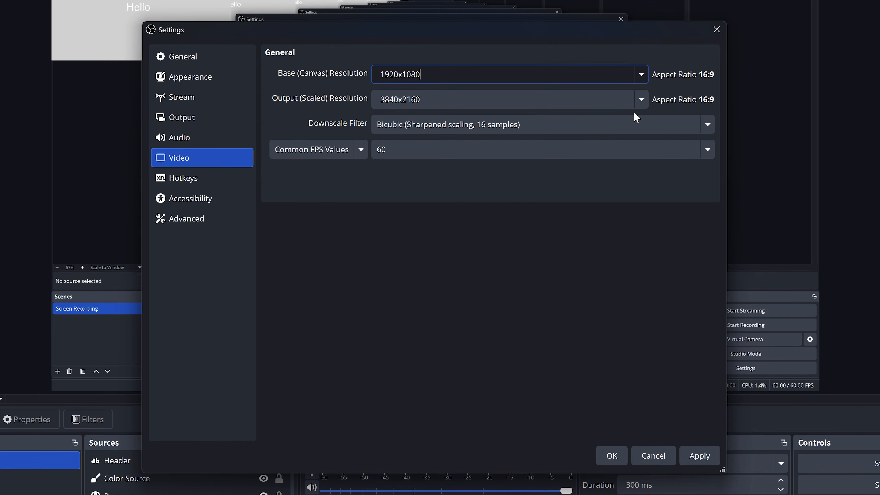
Review the Output (Scaled) Resolution and Common FPS choices without changing them, and apply the video settings
click(642, 103)
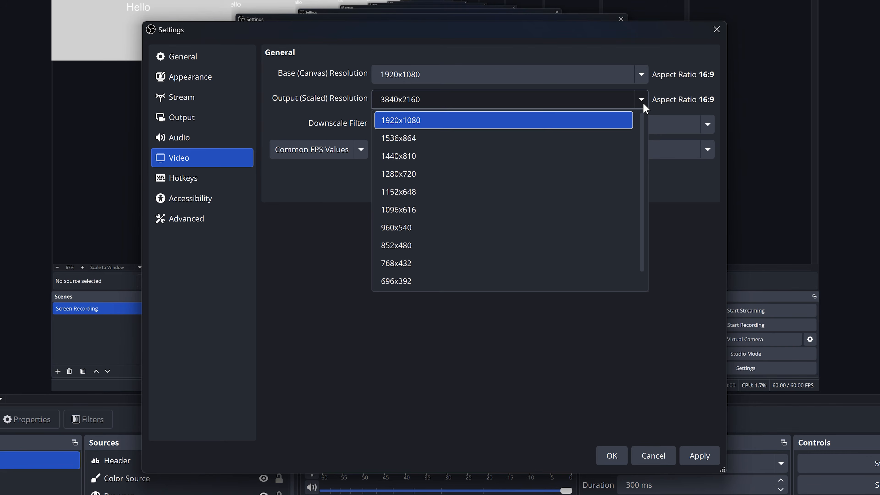
click(644, 104)
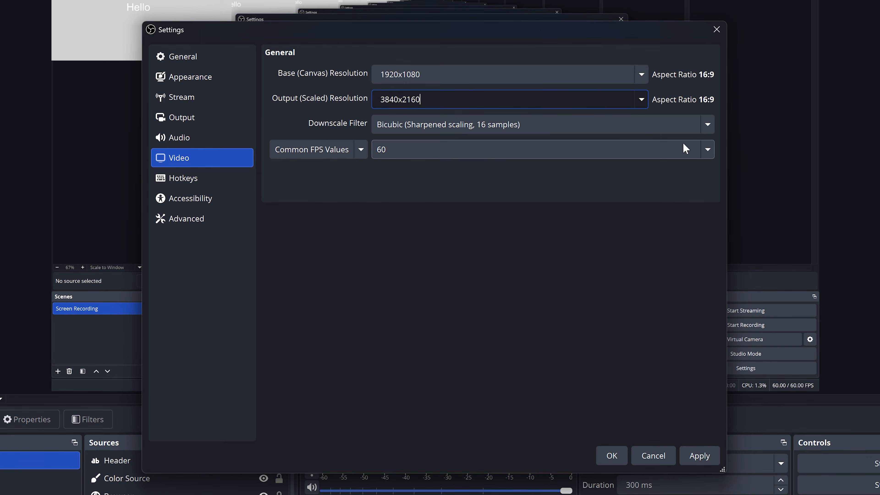
click(706, 153)
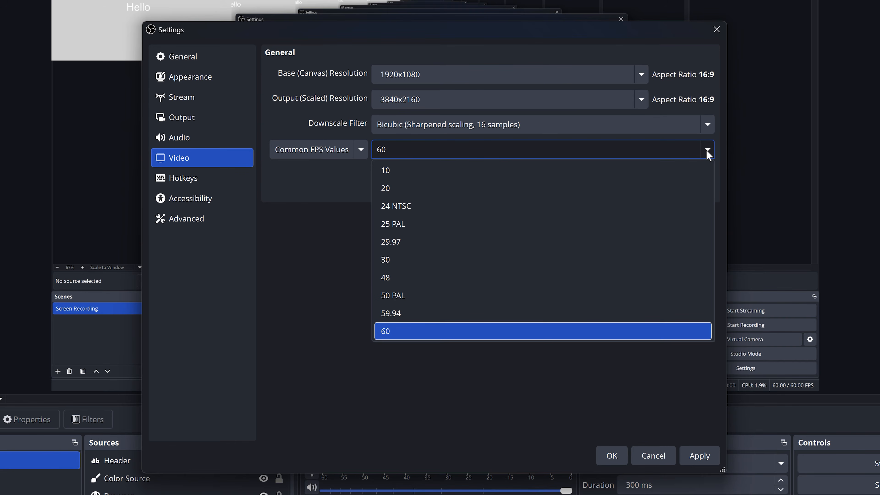
click(708, 156)
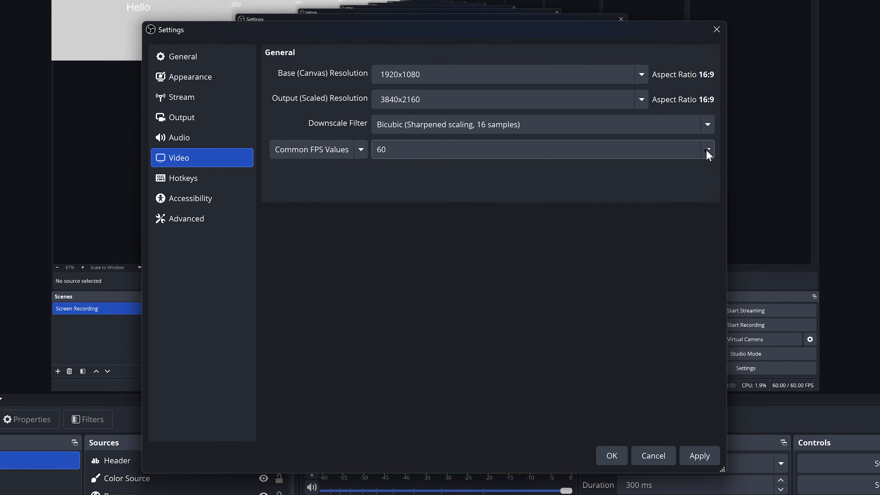
click(700, 455)
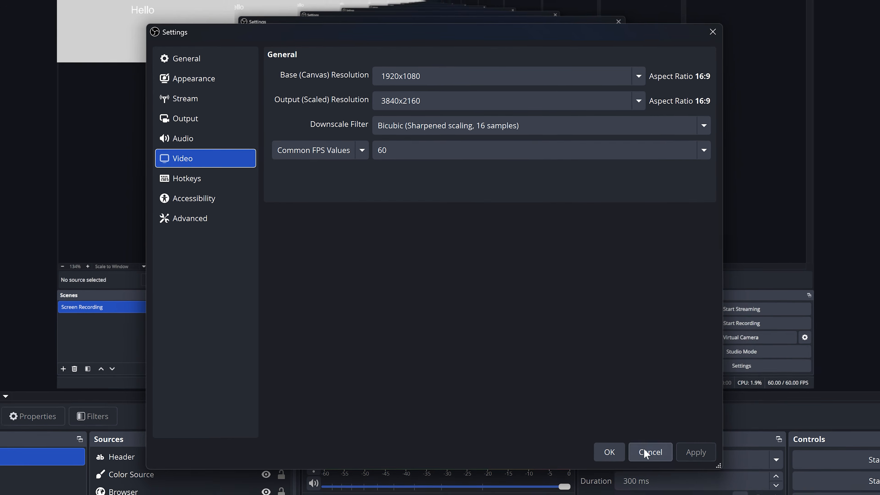
click(612, 456)
click(578, 402)
Open the output settings and choose Simple as the Output Mode
click(813, 481)
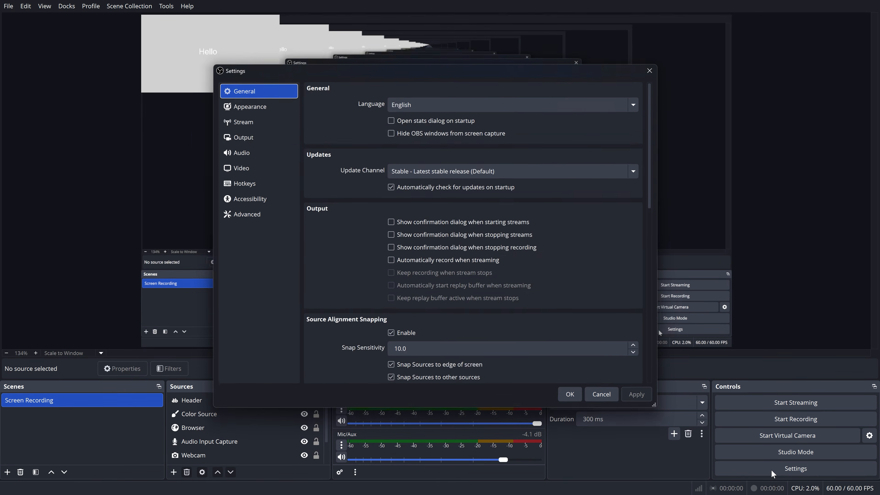
click(240, 132)
click(651, 90)
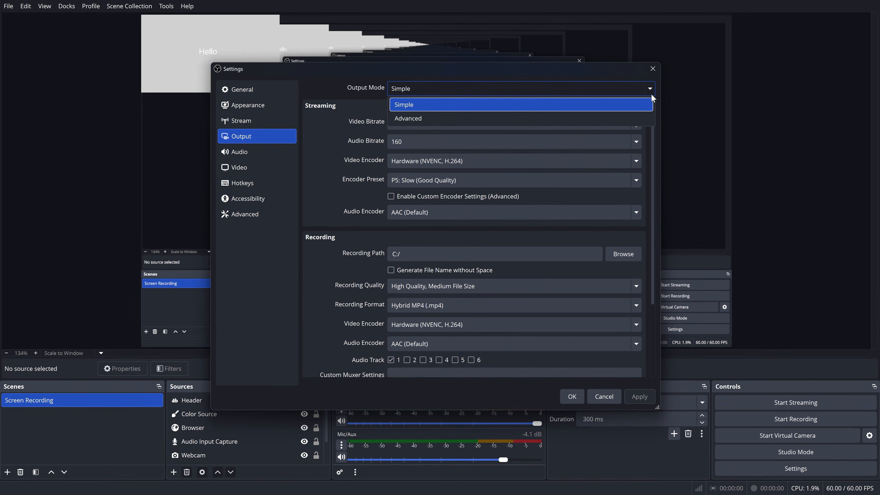
click(631, 103)
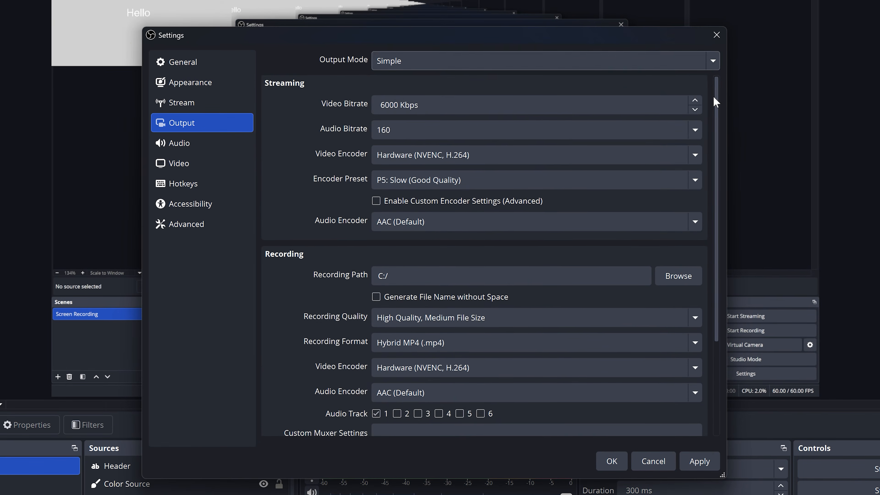
Set the Recording Path to the Downloads folder, and apply and close the output settings
scroll(655, 161, down, 2)
scroll(723, 155, down, 1)
click(684, 187)
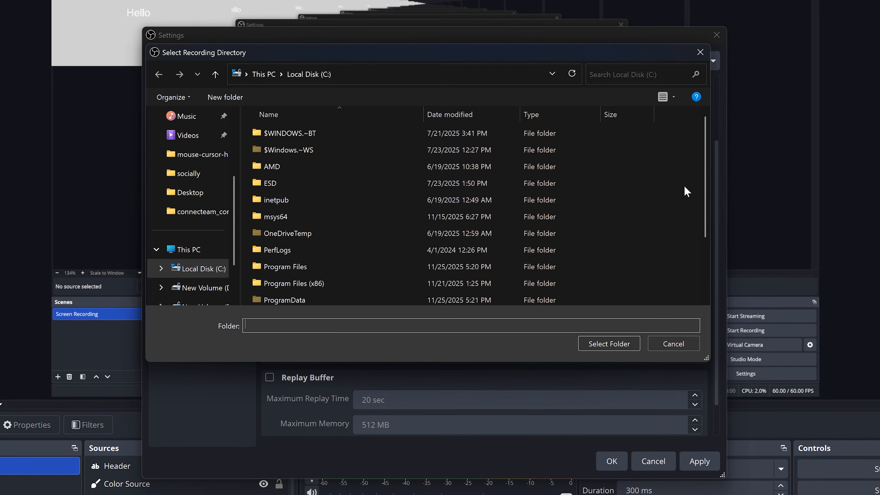
drag(233, 196, 232, 146)
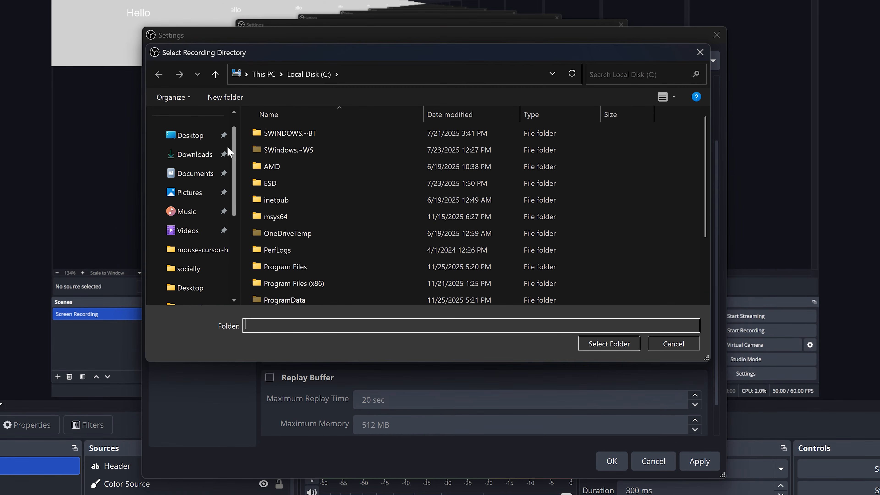
click(194, 155)
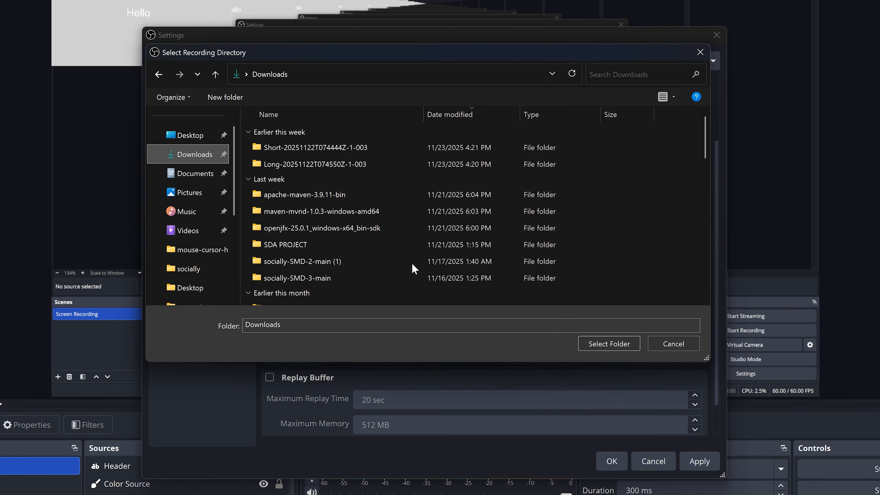
click(593, 342)
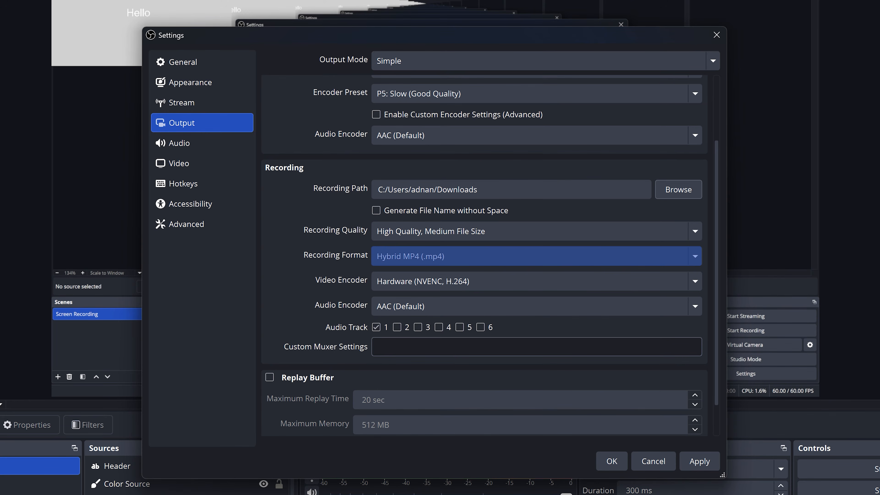
key(Tab)
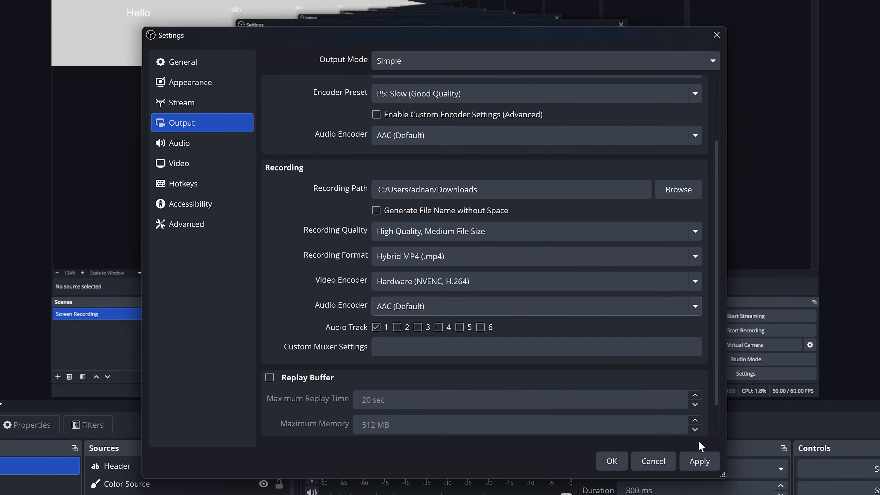
click(698, 454)
click(623, 461)
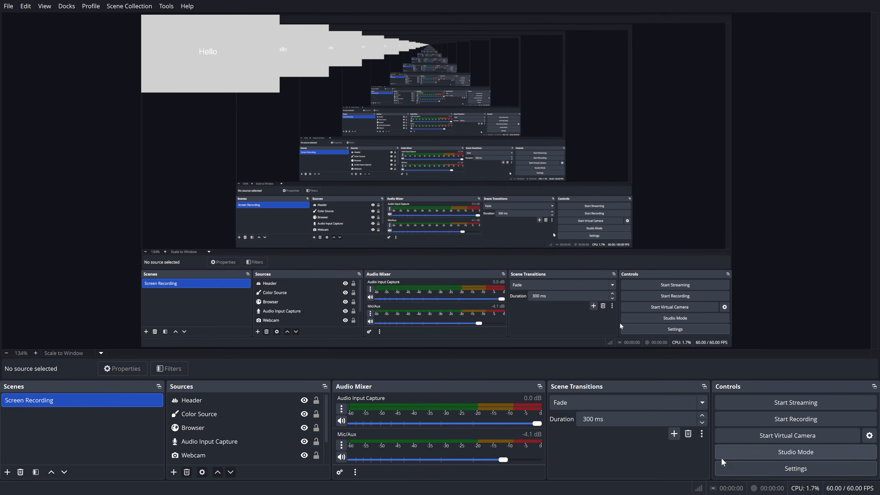
Set the streaming service to YouTube - RTMPS and apply the stream settings
click(742, 472)
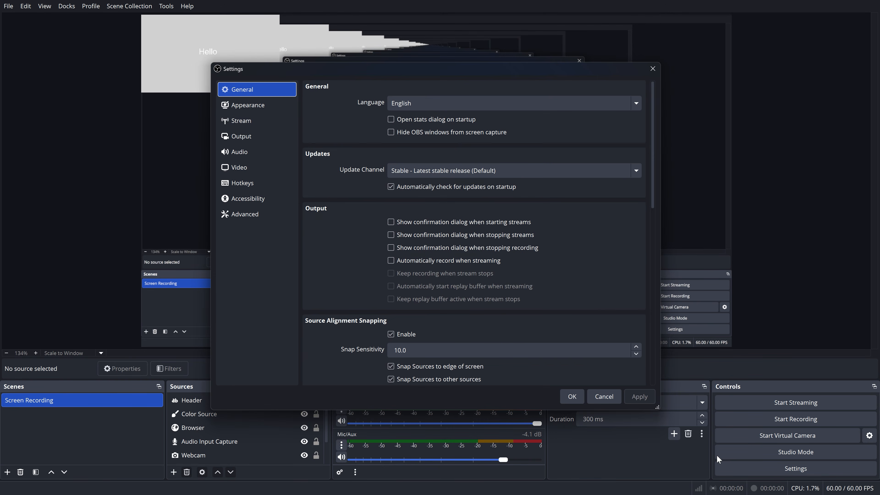
click(238, 121)
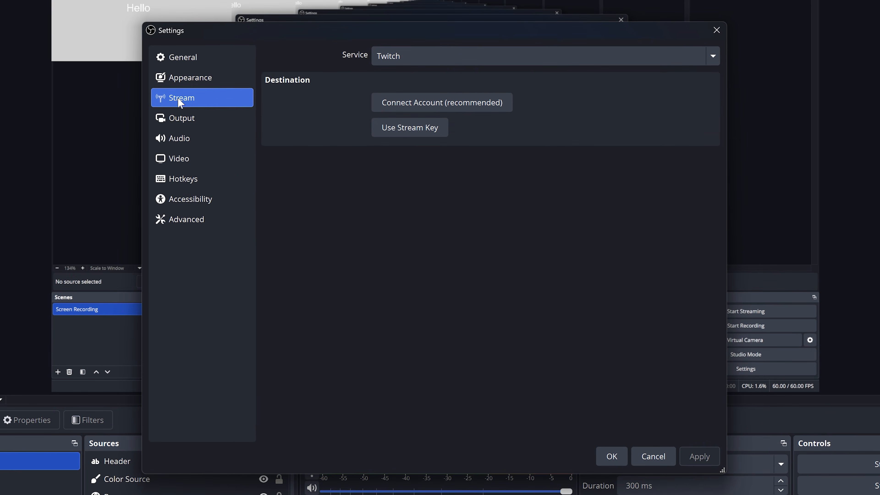
click(412, 56)
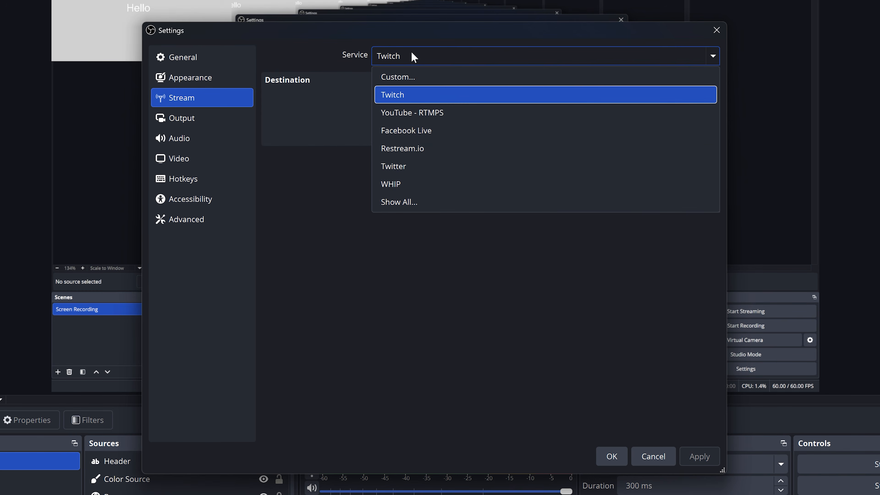
click(441, 111)
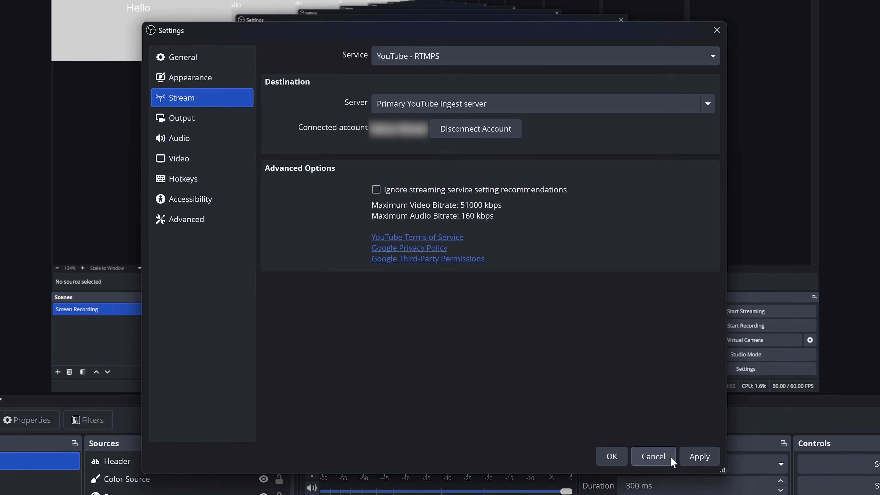
click(689, 456)
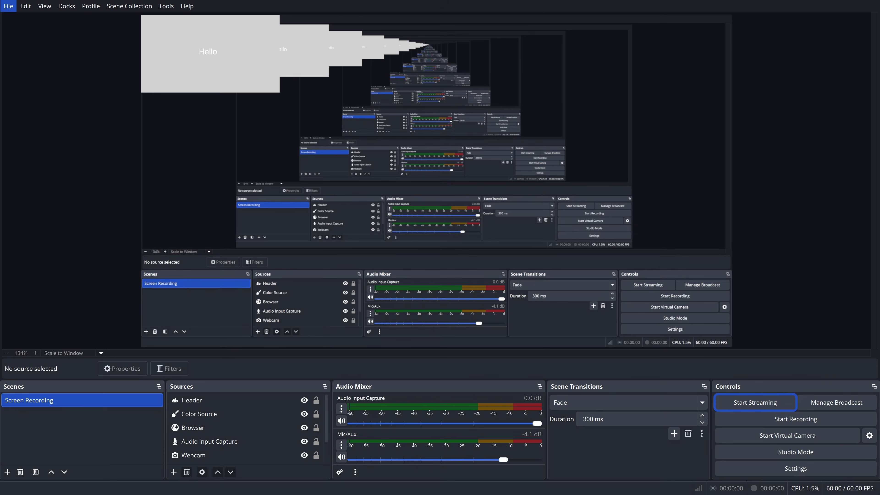
Reopen the output settings and review the streaming bitrate and encoder options
click(859, 475)
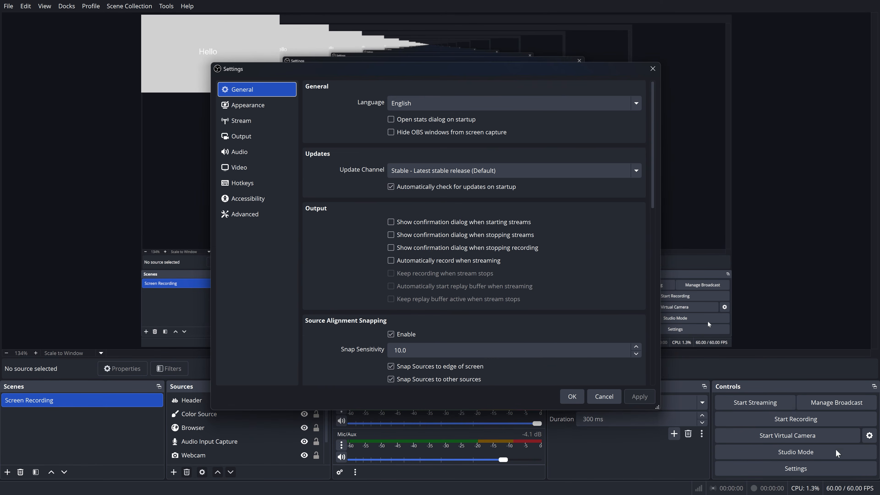
click(273, 136)
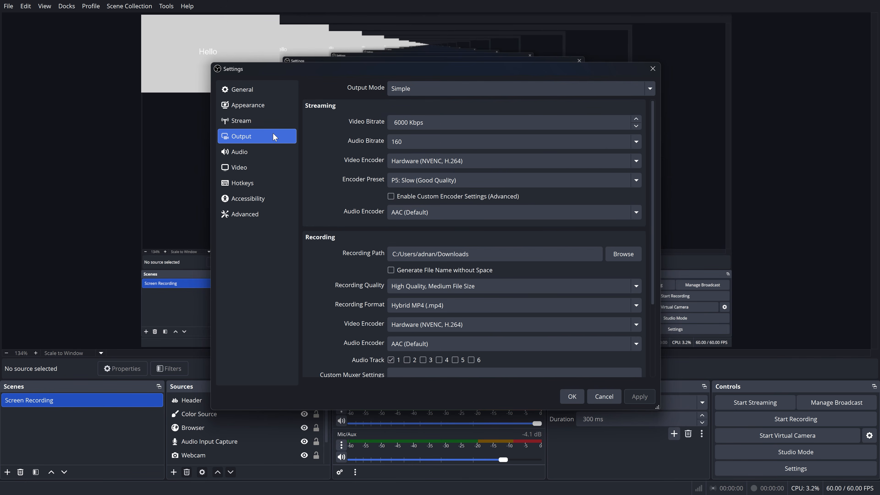
key(Tab)
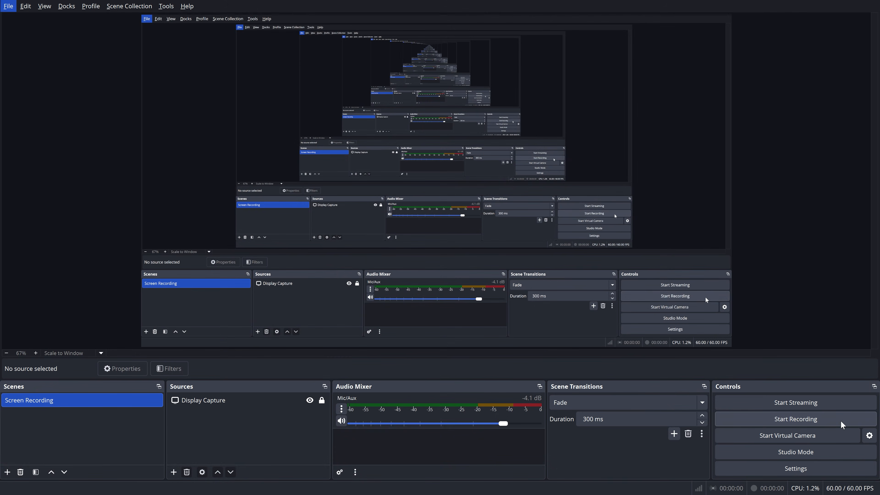
Start recording the Screen Recording scene and pause the recording
click(841, 420)
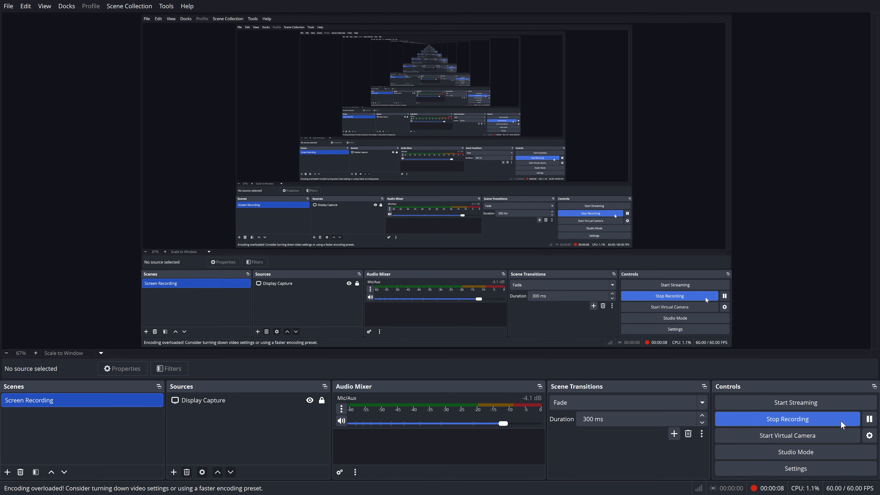
key(Tab)
click(869, 420)
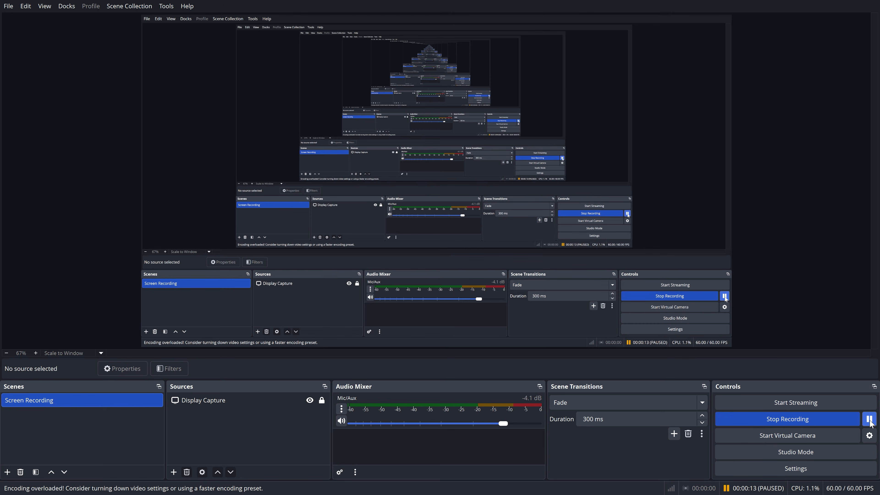
Assign Alt + 1 as the hotkey for both Pause Recording and Unpause Recording, and save the settings
click(853, 470)
click(236, 184)
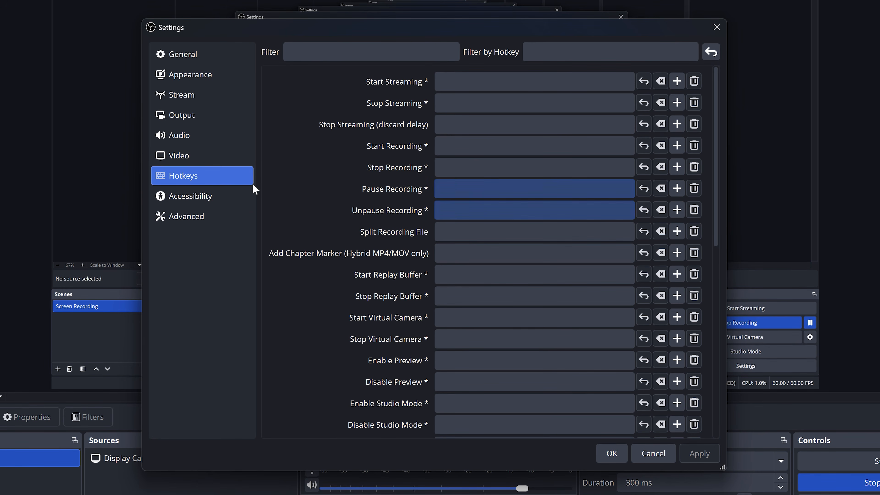
click(511, 191)
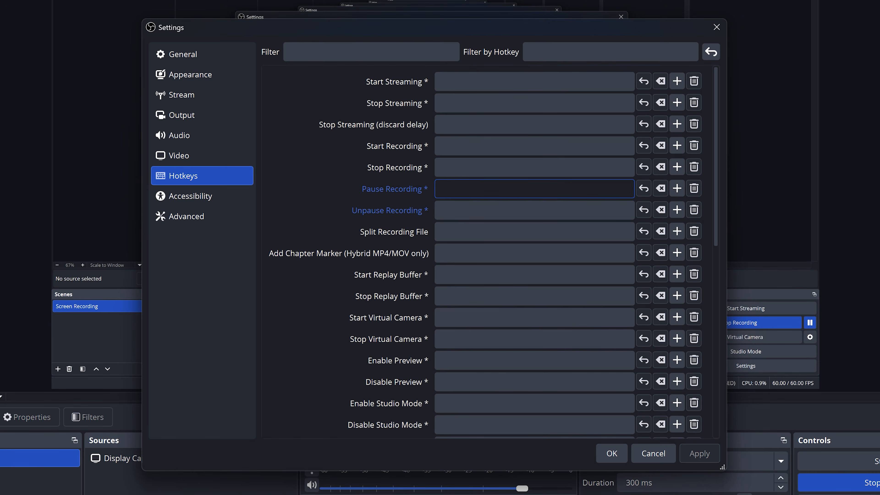
key(alt+1)
click(516, 208)
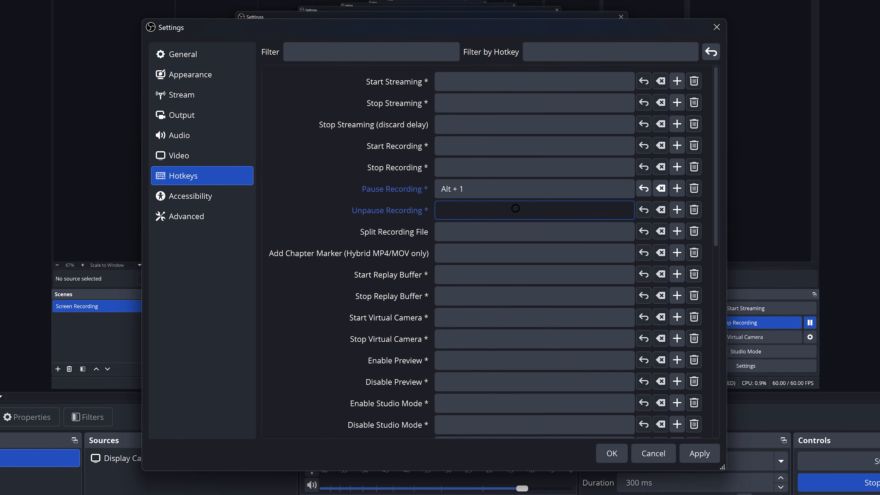
key(alt)
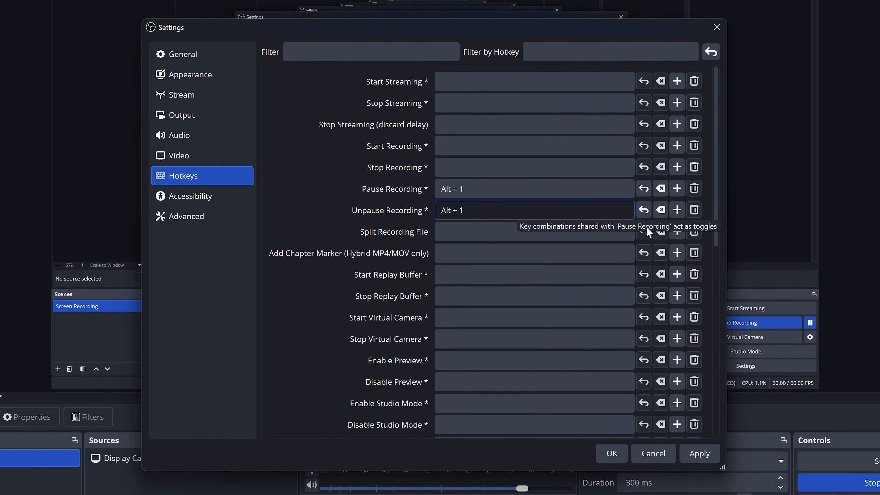
drag(715, 236, 709, 433)
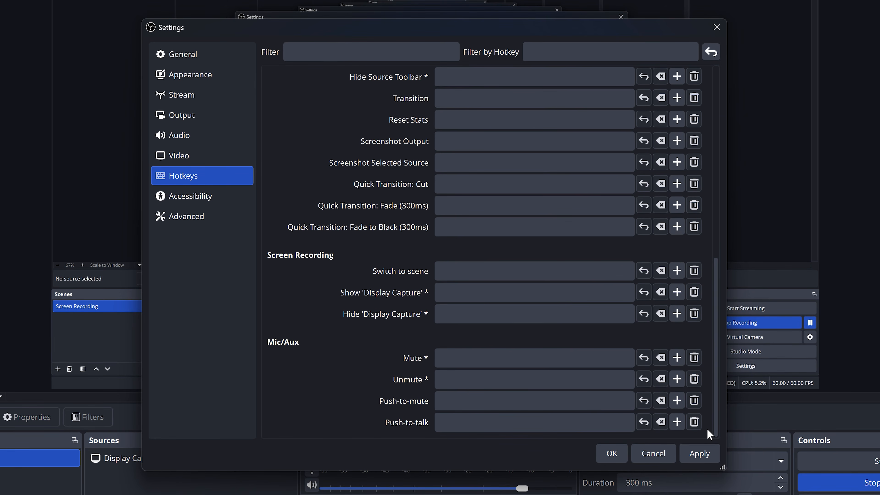
click(621, 451)
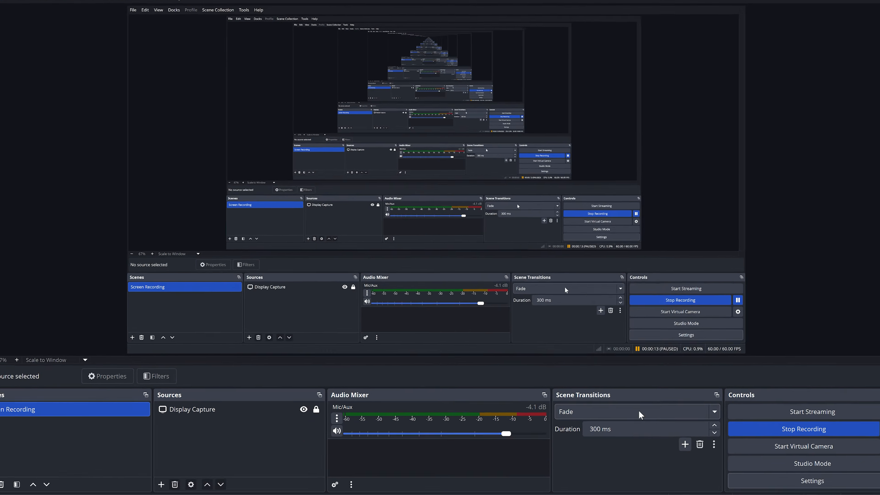
Stop the paused recording and locate the saved video in the recordings folder
click(729, 420)
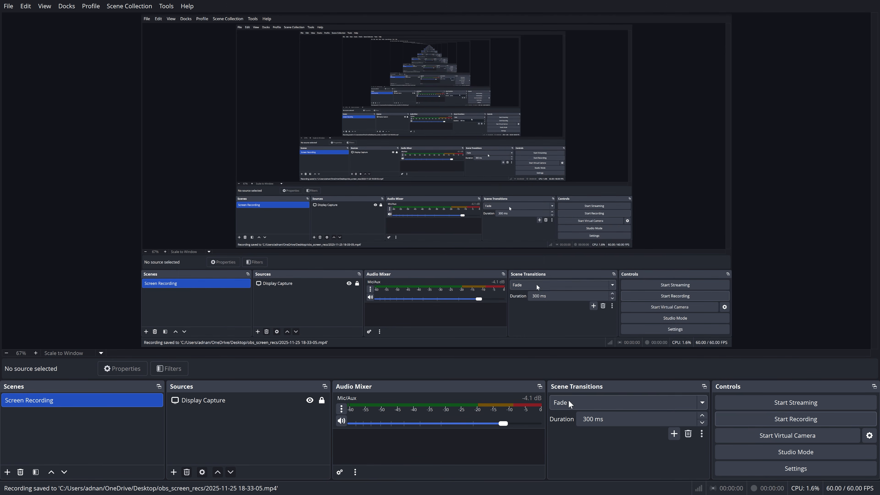
click(8, 6)
click(23, 26)
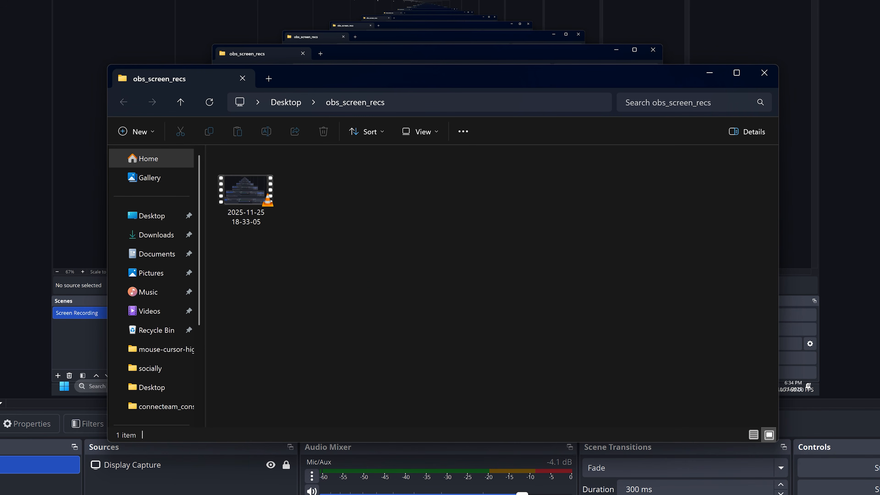
click(239, 170)
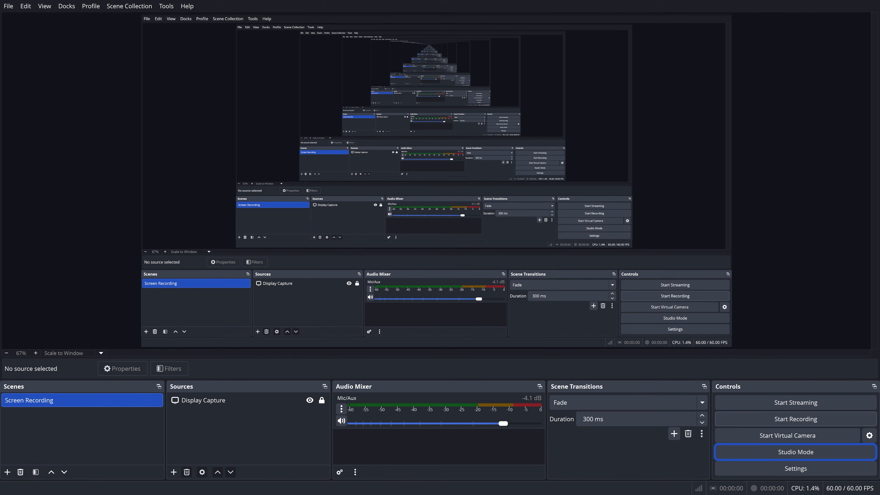
Turn on Studio Mode
click(857, 453)
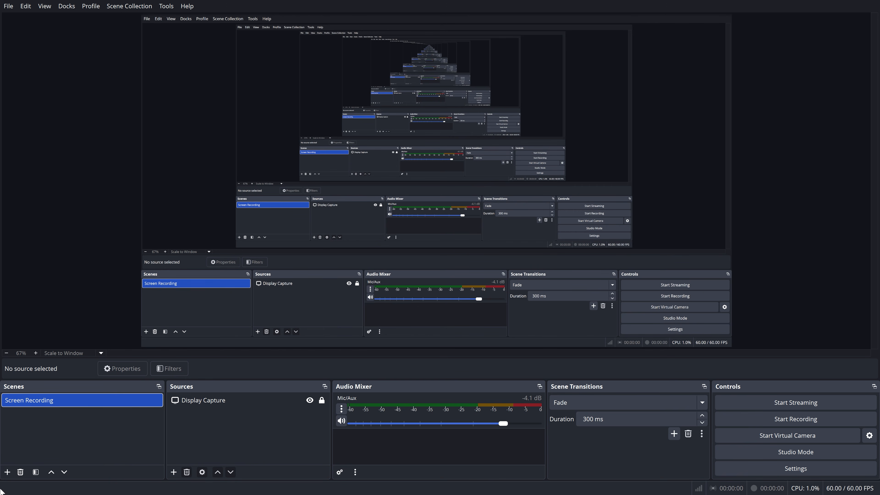
Create a new scene collection named "Tutorial Recordings"
click(125, 10)
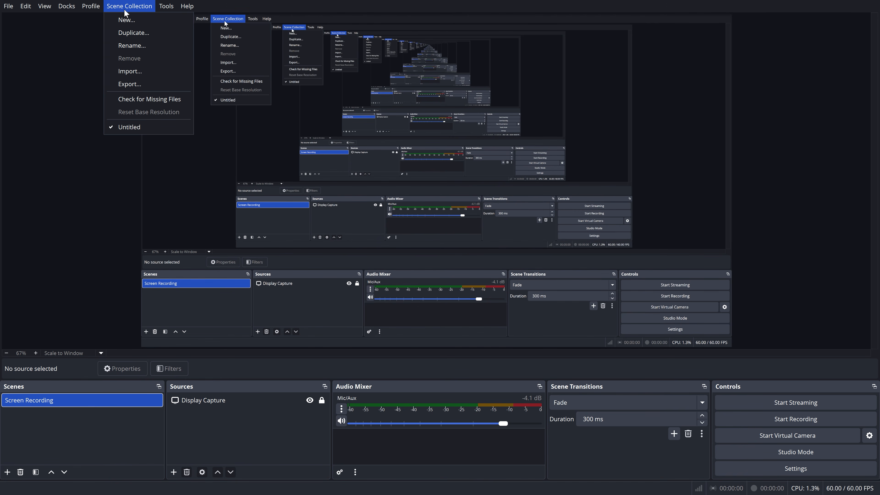
click(134, 21)
text(Tutorial Recordings)
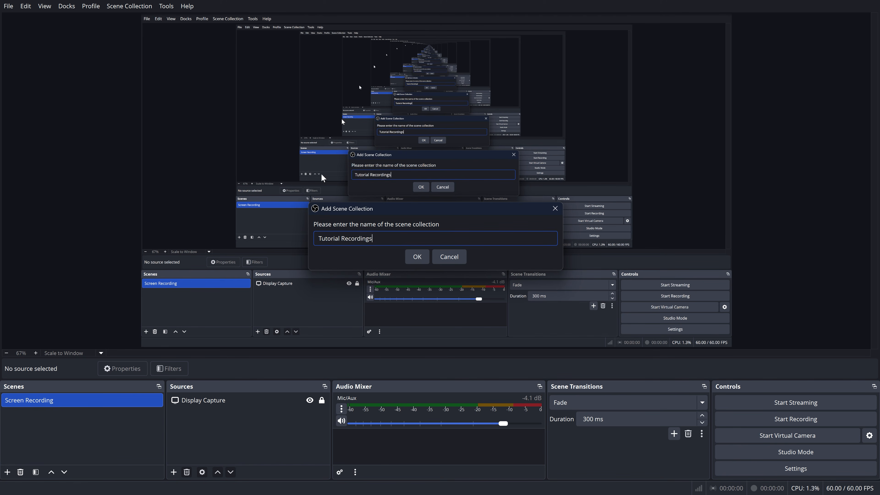
click(409, 255)
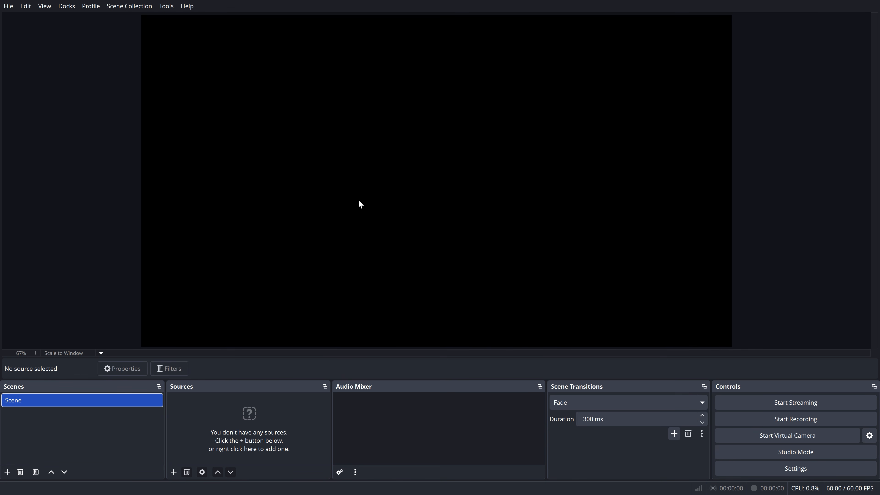
Switch back to the Untitled scene collection and select its Practice scene
click(128, 8)
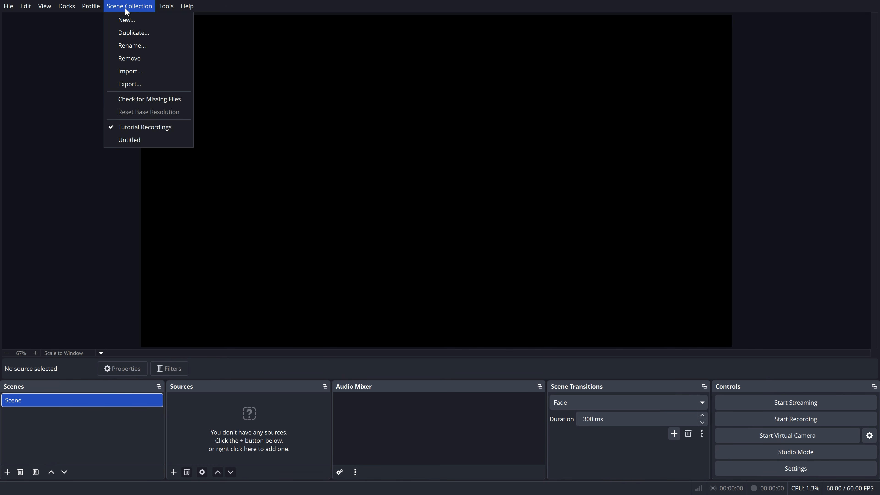
click(171, 140)
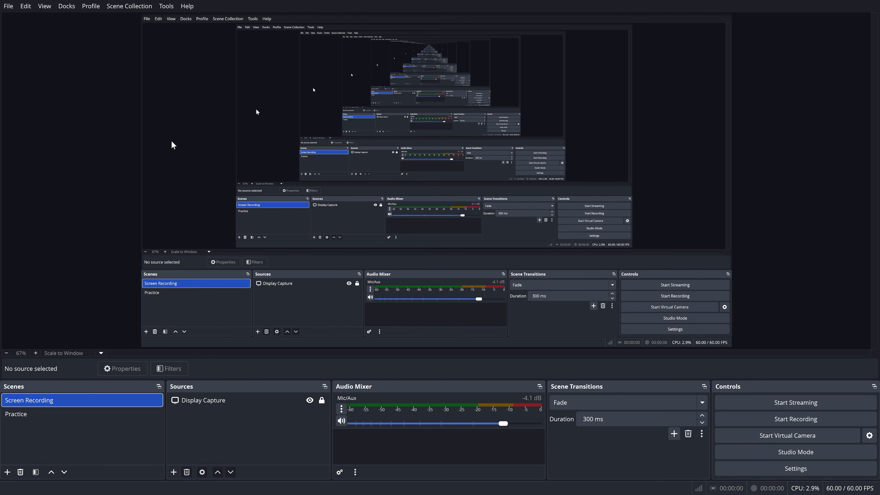
click(95, 418)
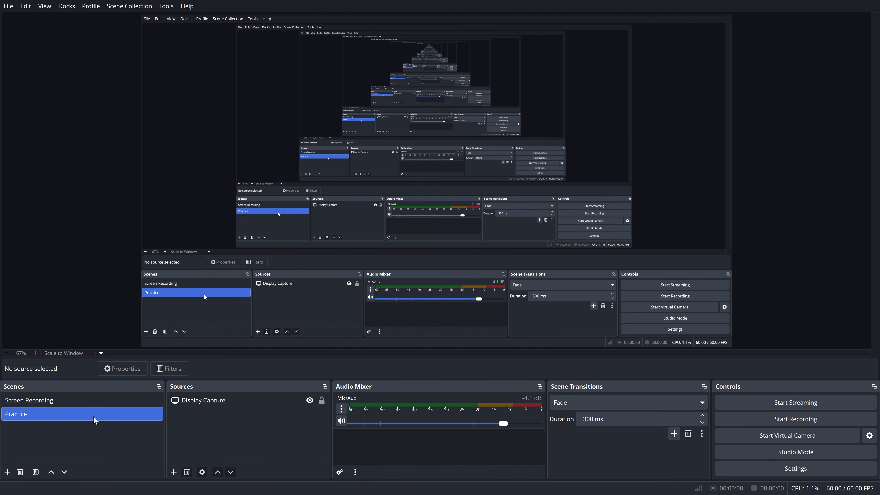
Run the Auto-Configuration Wizard optimized just for recording, without streaming, and apply its recommended settings
click(166, 6)
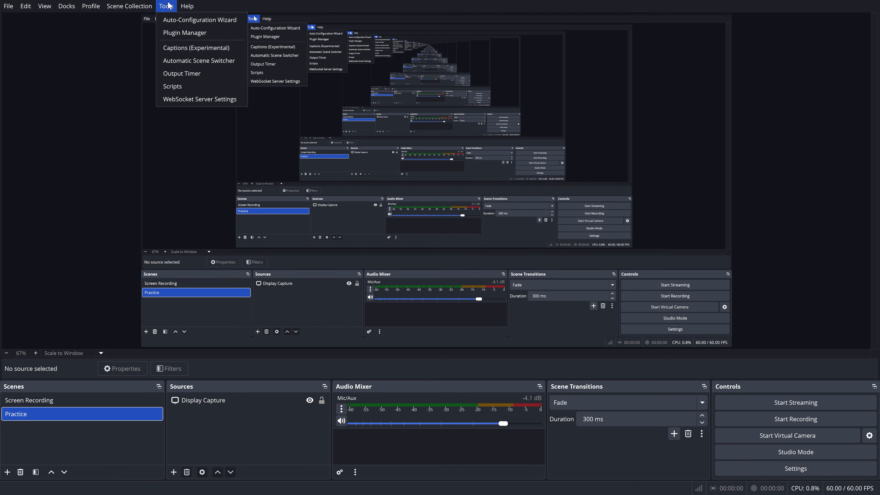
click(200, 19)
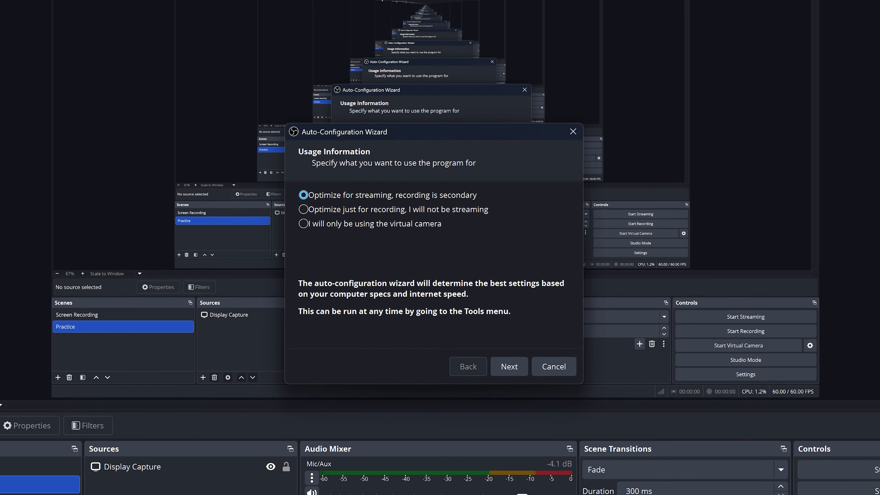
click(390, 207)
click(512, 368)
click(513, 367)
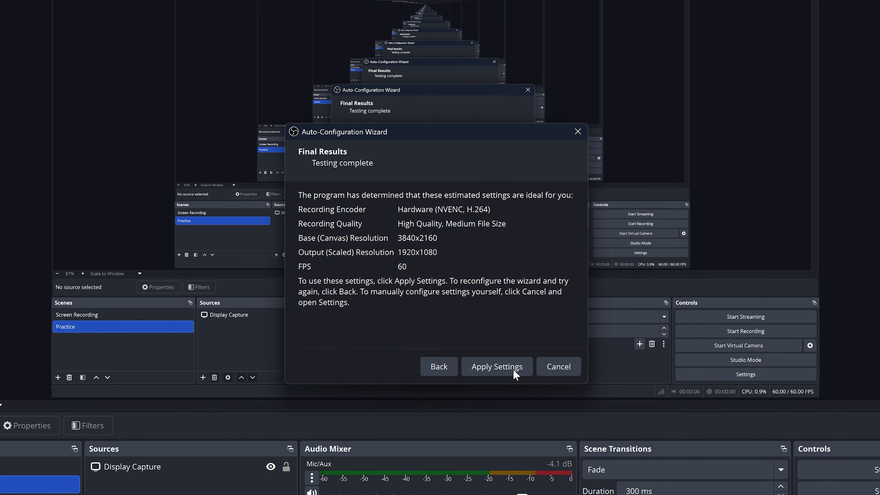
click(512, 368)
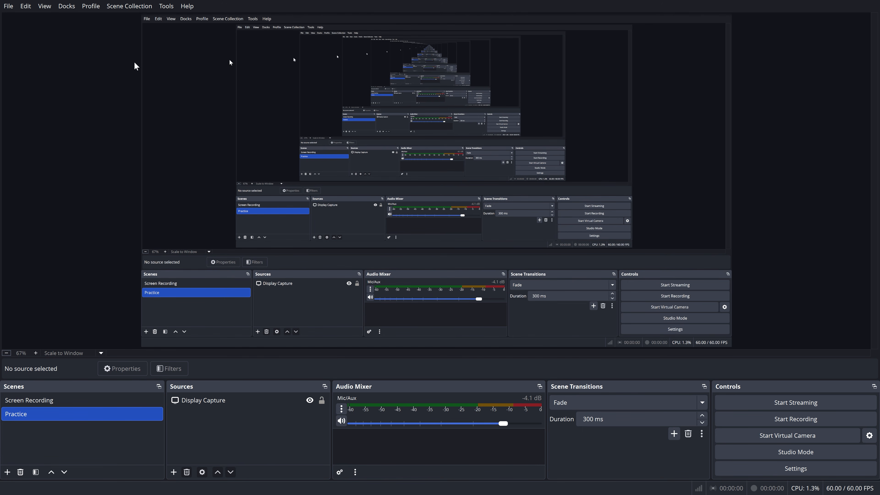
click(181, 6)
click(218, 115)
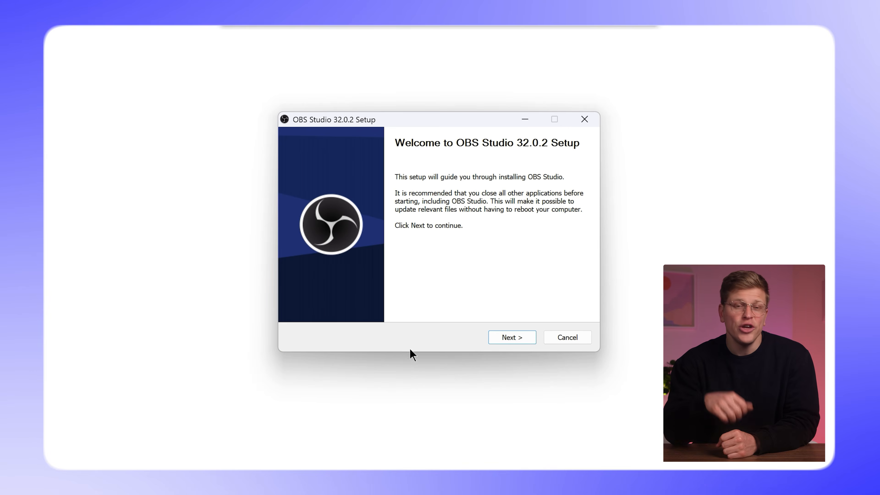
click(495, 334)
click(495, 334)
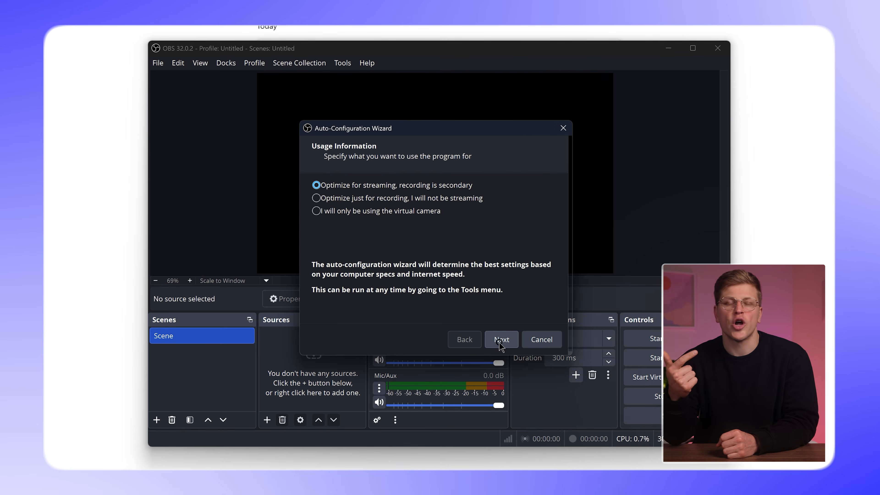
click(500, 343)
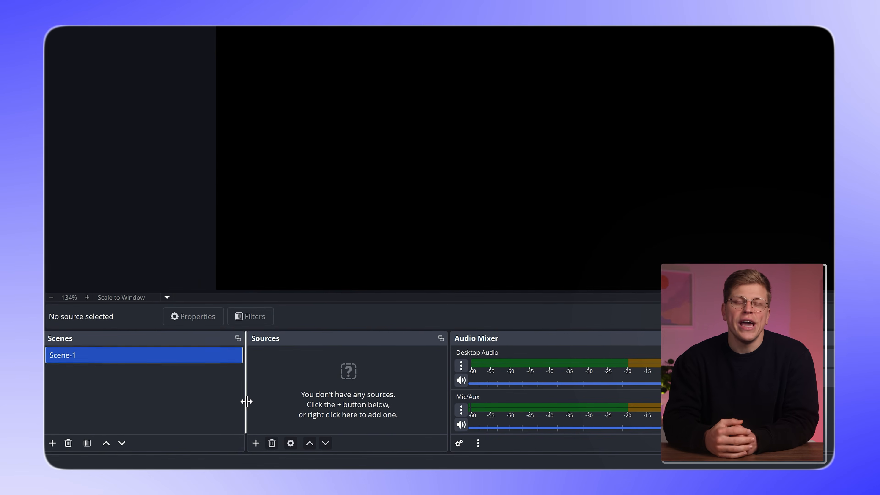
click(256, 444)
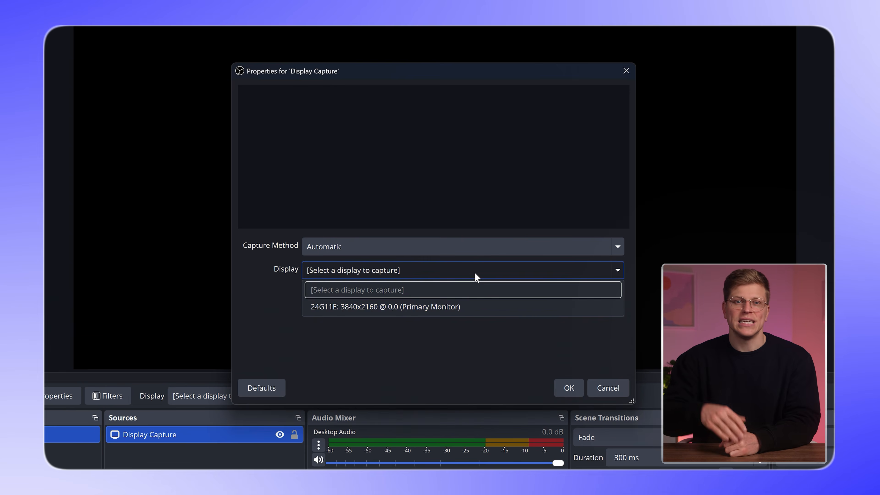
click(475, 307)
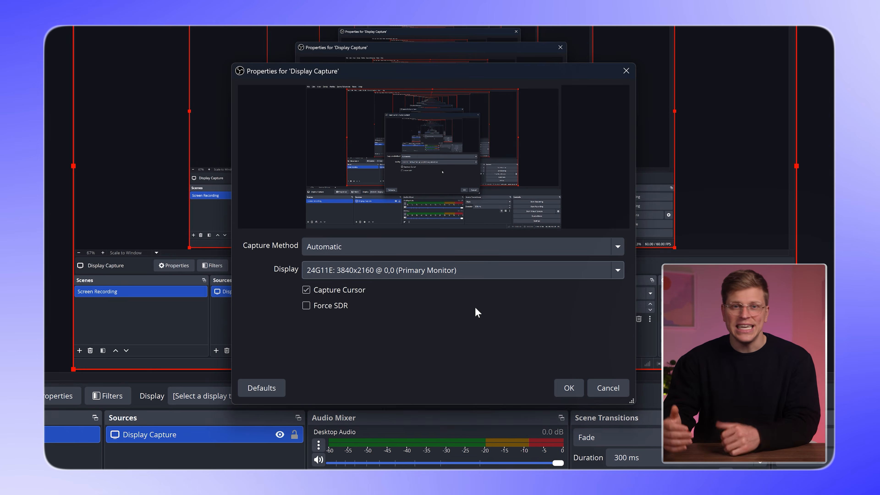
click(567, 387)
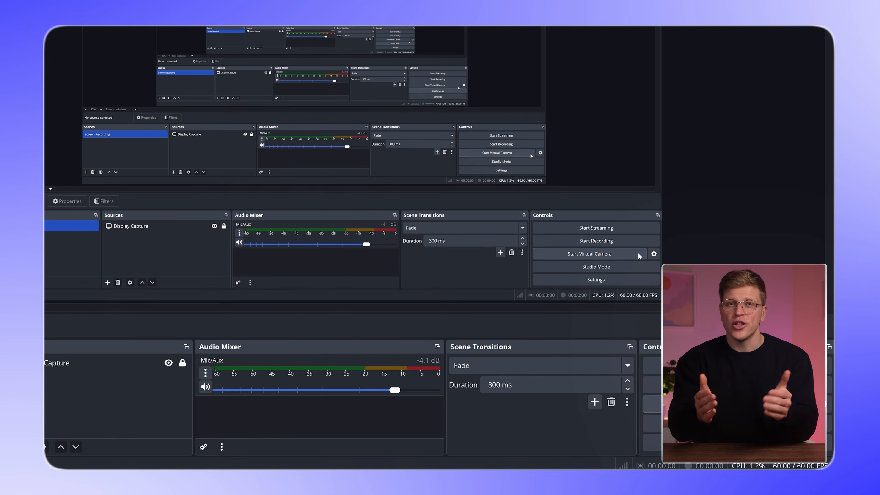
click(632, 241)
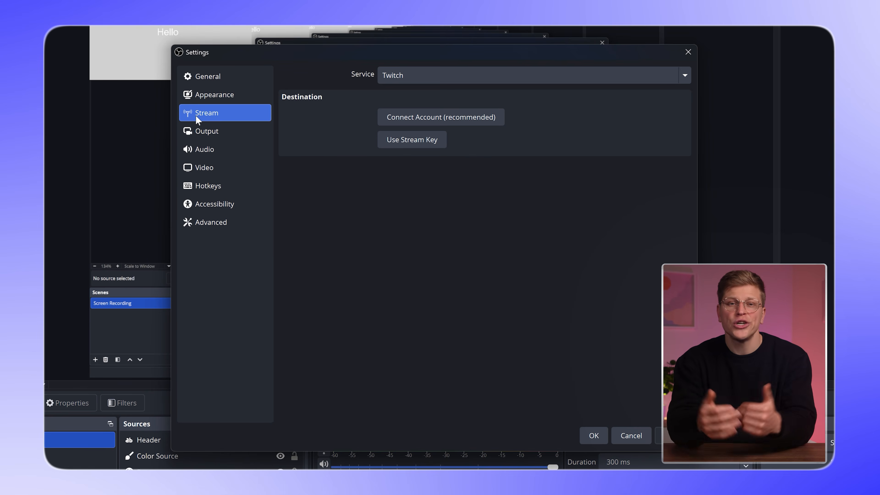
click(413, 74)
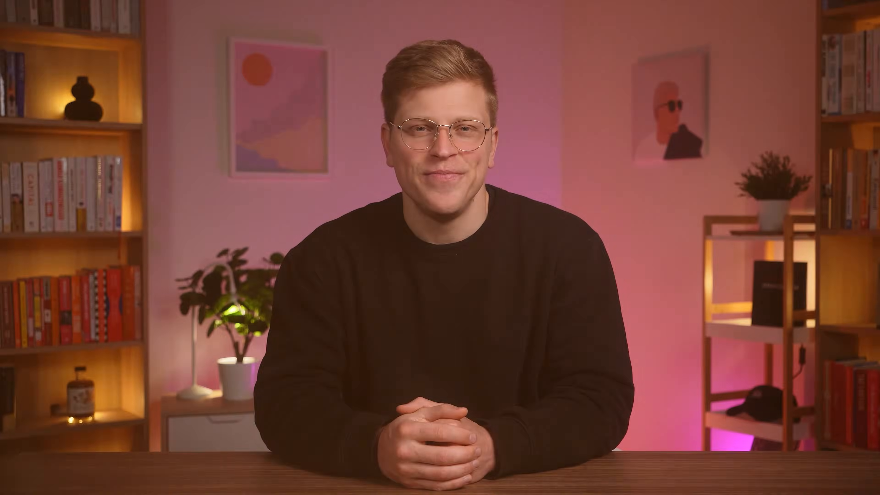